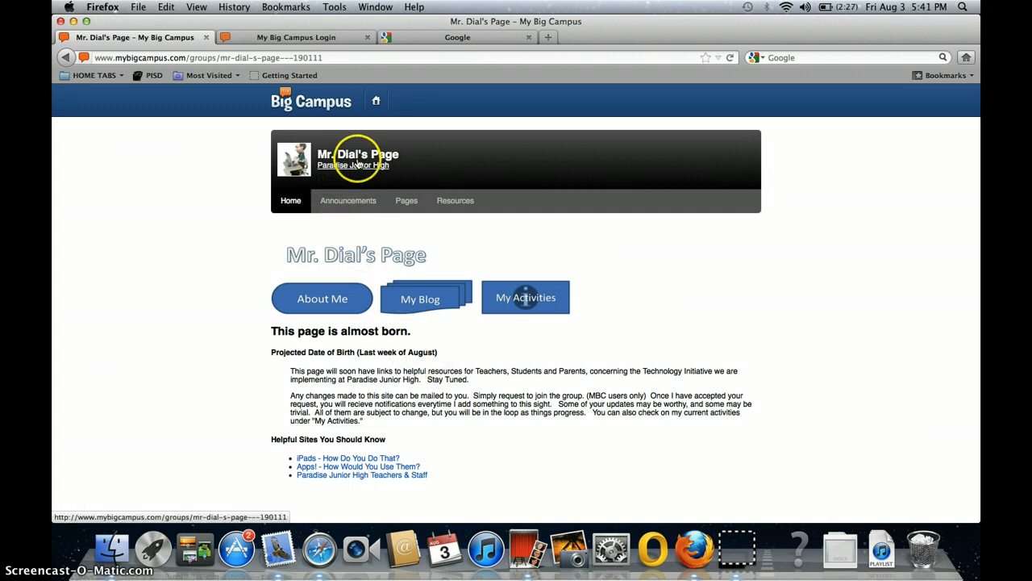
Browse the group's announcements, pages and resources, then return to its home page.
left_click(360, 203)
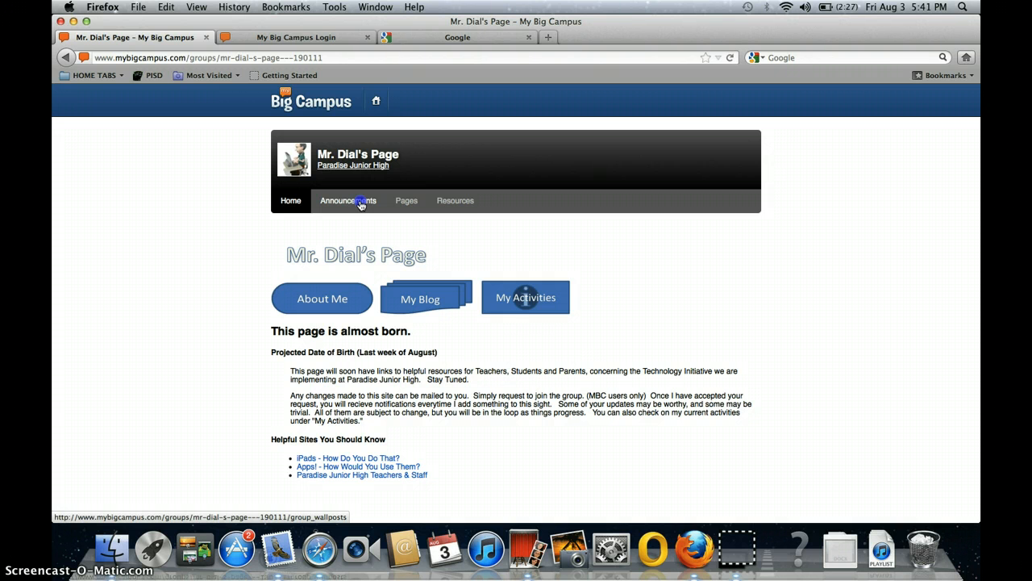
left_click(407, 207)
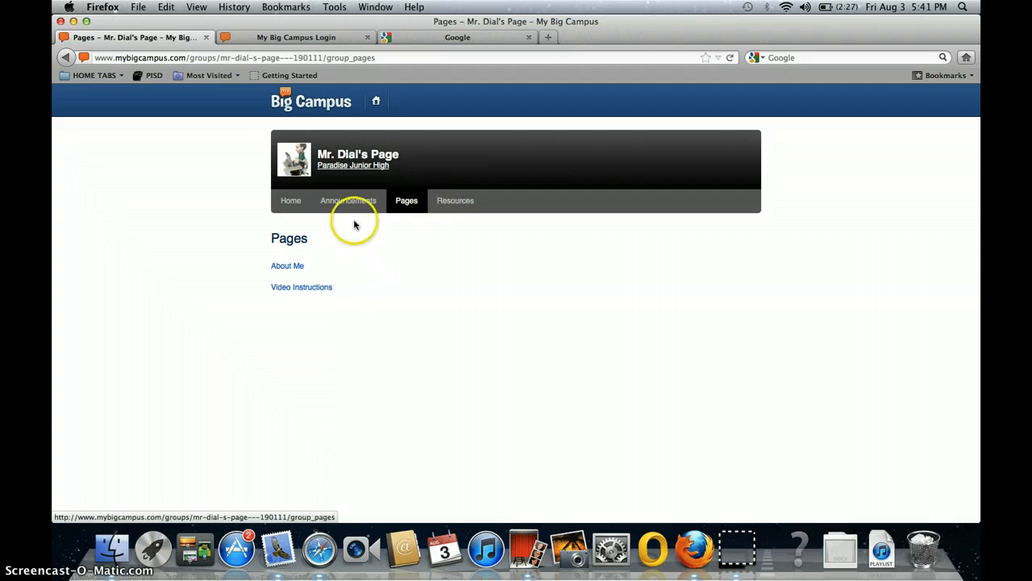
left_click(460, 202)
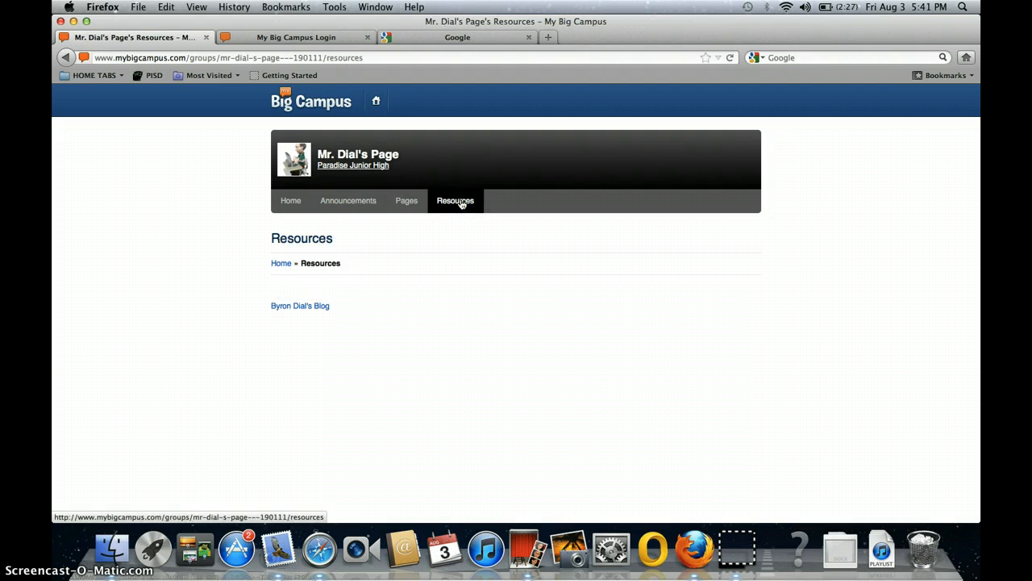
left_click(307, 309)
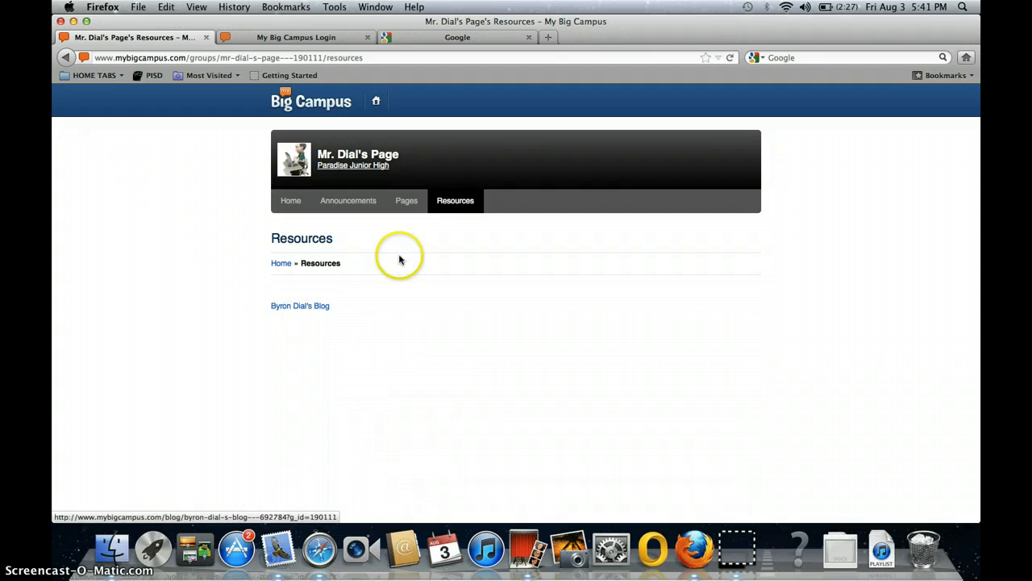
left_click(292, 202)
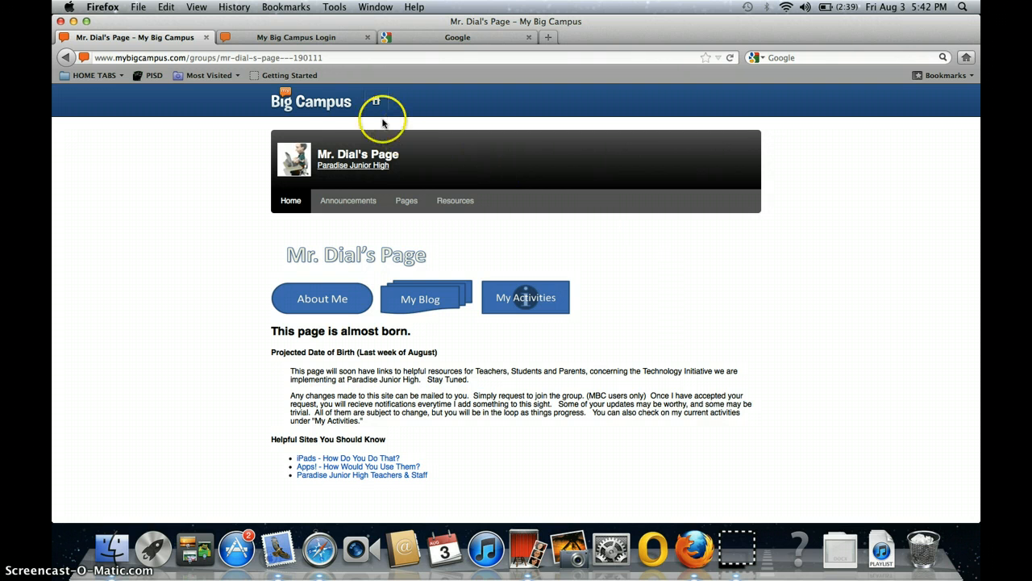
From the My Big Campus home page, enter the teacher username and password in the login form.
left_click(320, 104)
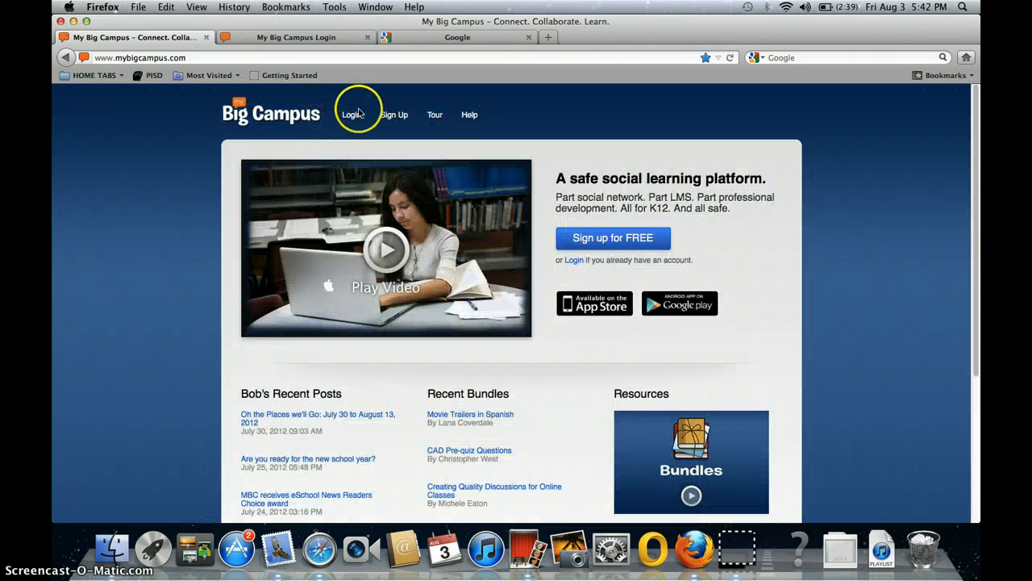
left_click(351, 115)
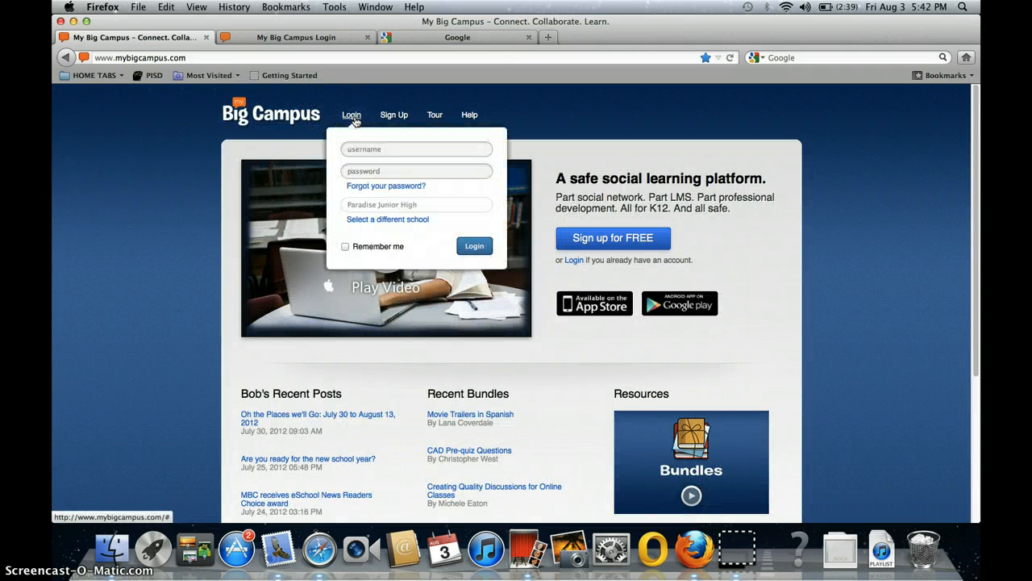
left_click(368, 151)
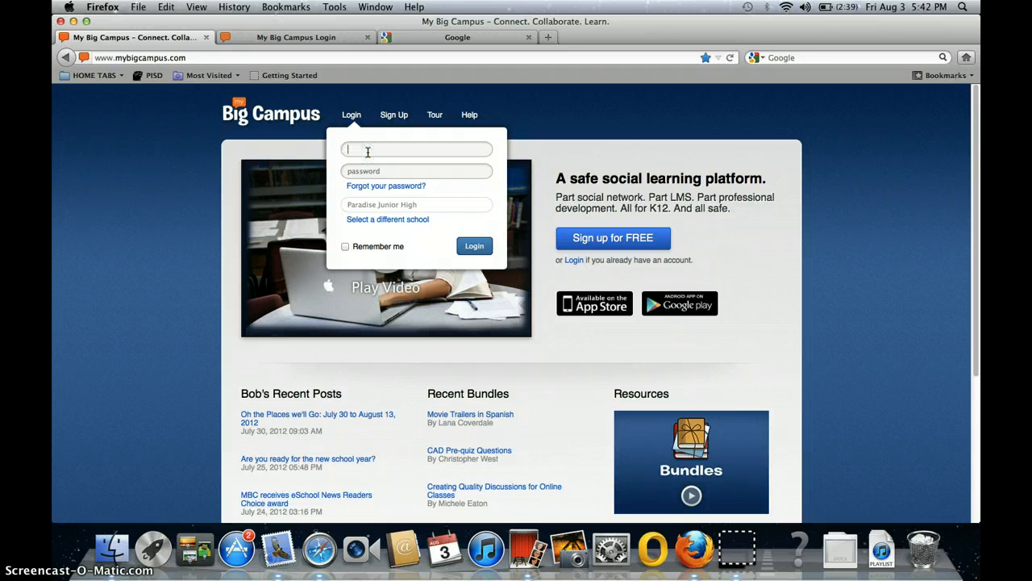
type("bdial")
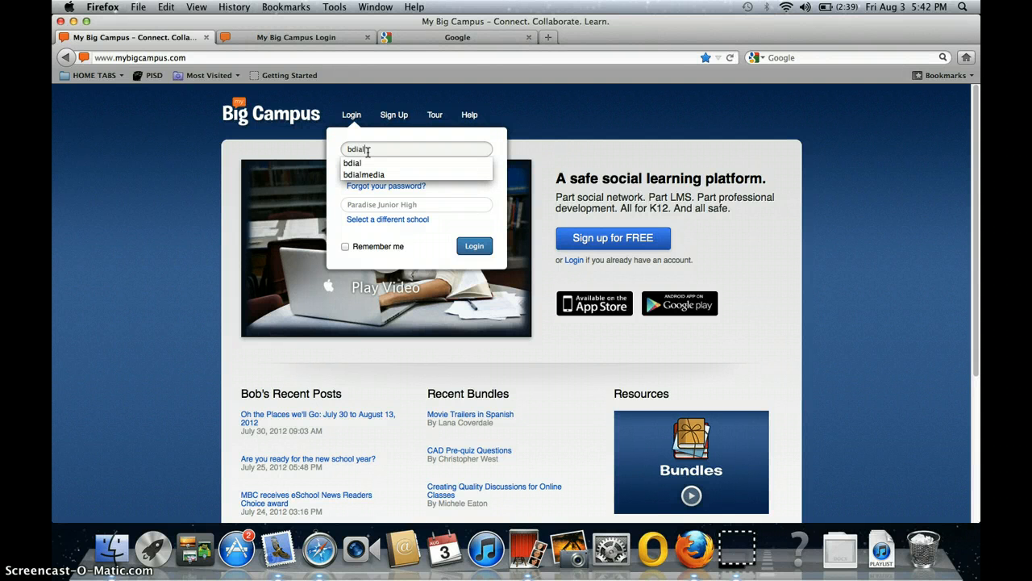
key("Tab")
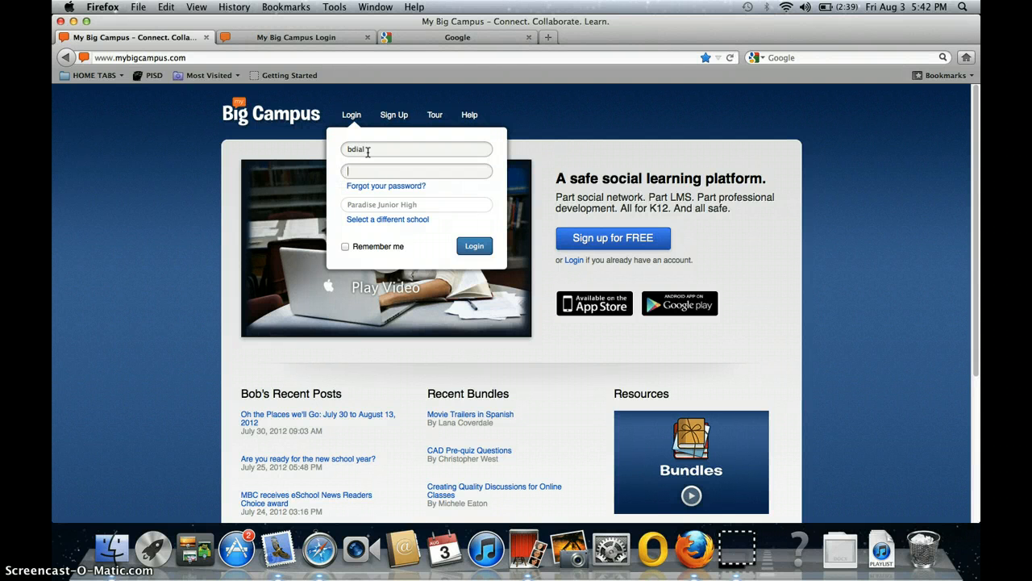
type("*****")
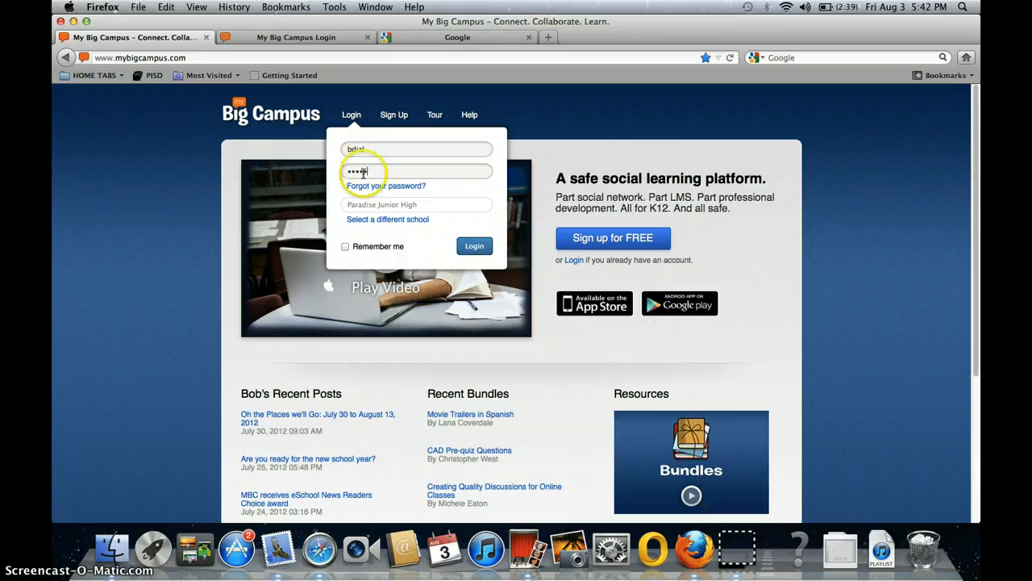
left_click(370, 208)
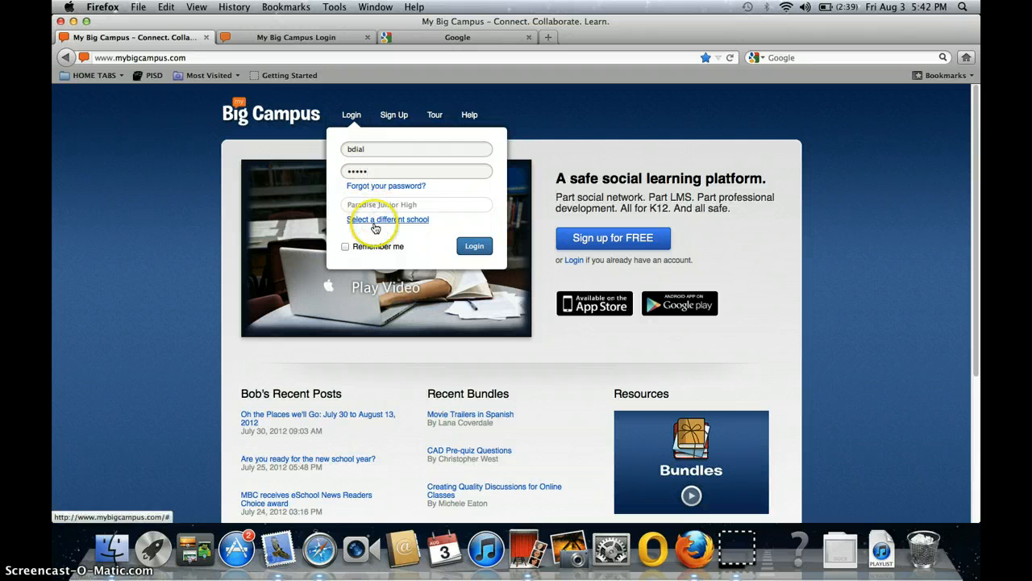
Search for and choose Paradise Junior High as the school, then sign in.
left_click(375, 219)
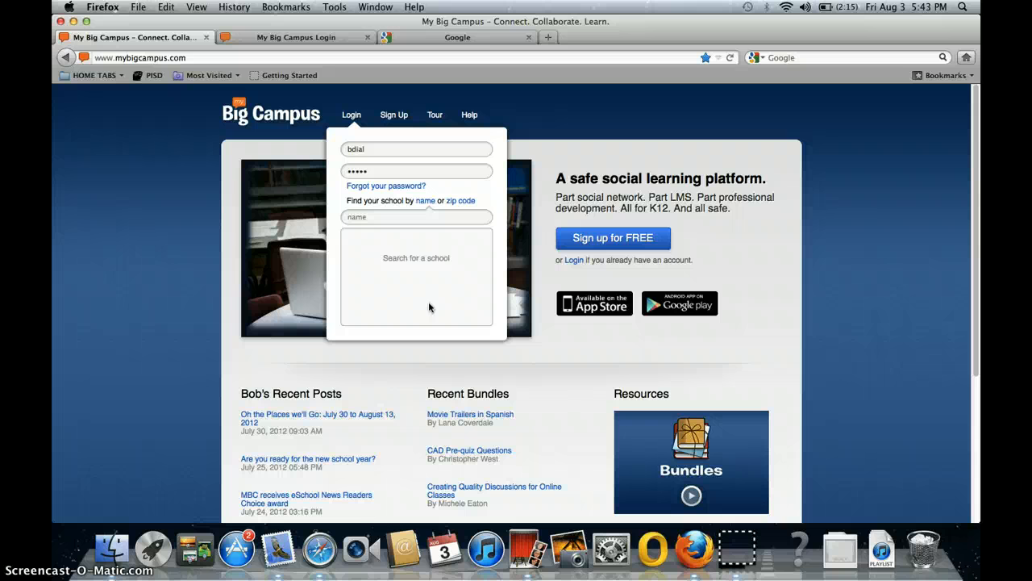
left_click(367, 216)
type("Paradise junior")
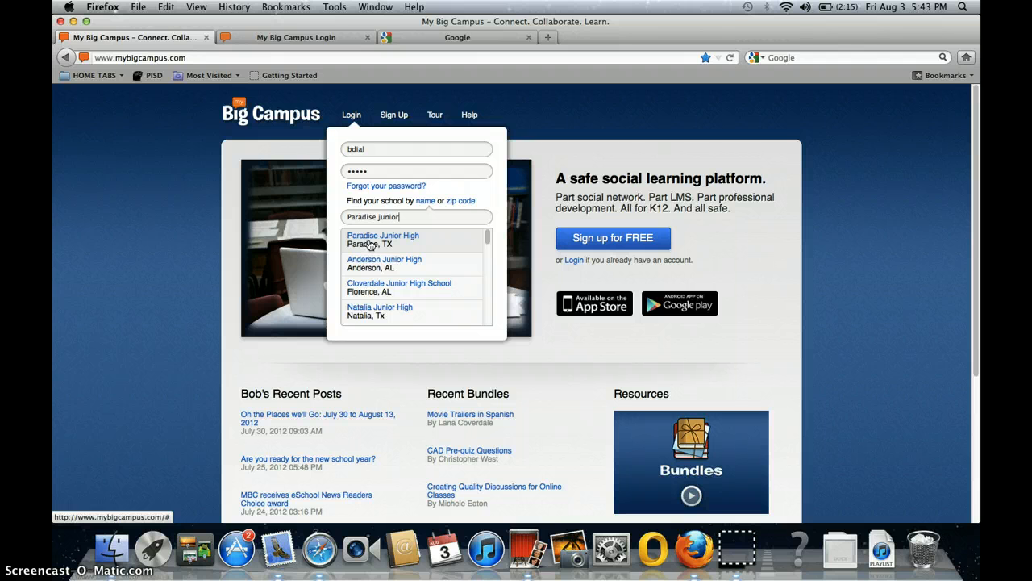
left_click(370, 242)
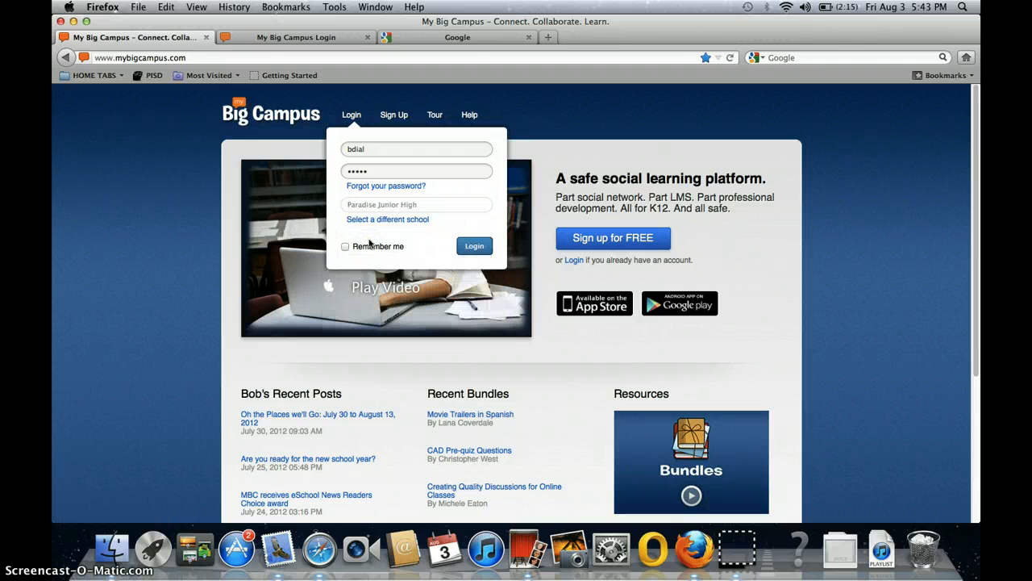
left_click(469, 247)
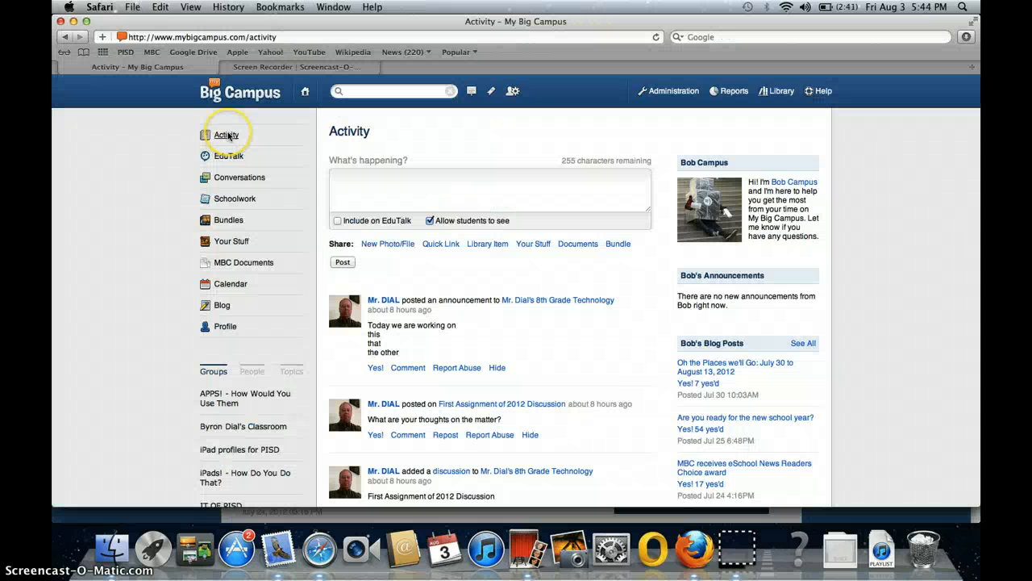
From the Activity feed, scroll the sidebar's Groups list and choose Add Group.
left_click(228, 135)
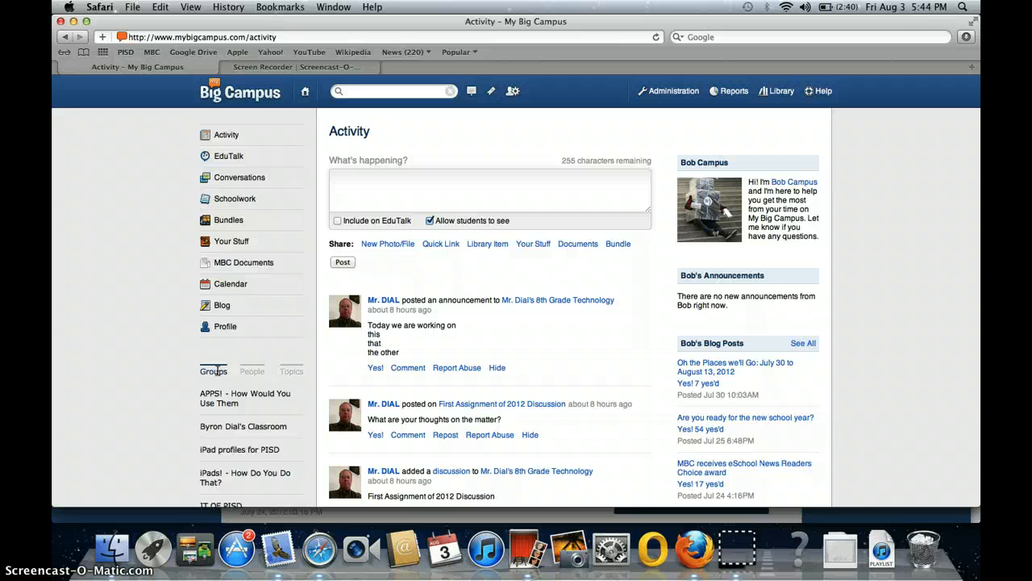
scroll(217, 369, "down", 10)
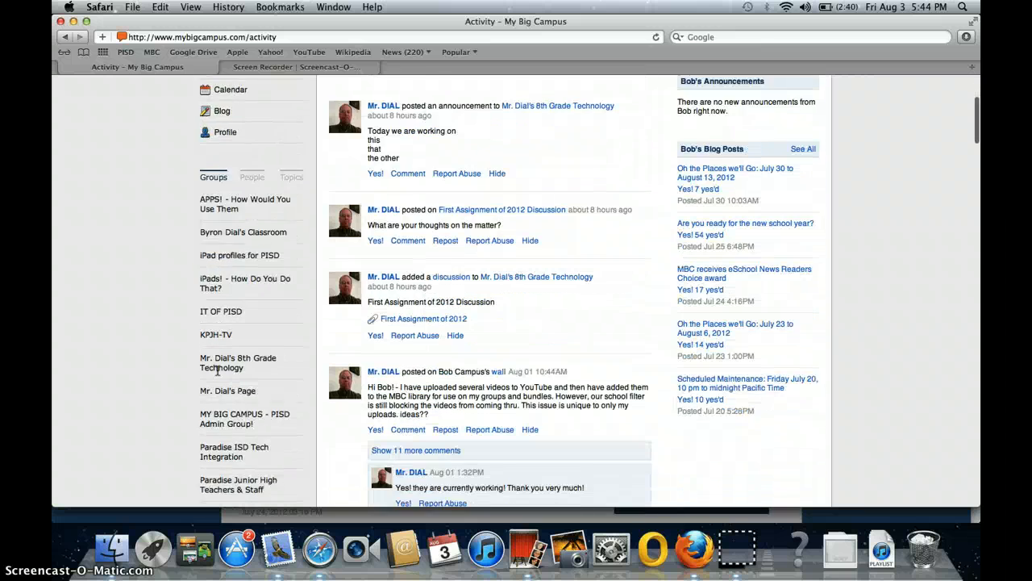
left_click(220, 351)
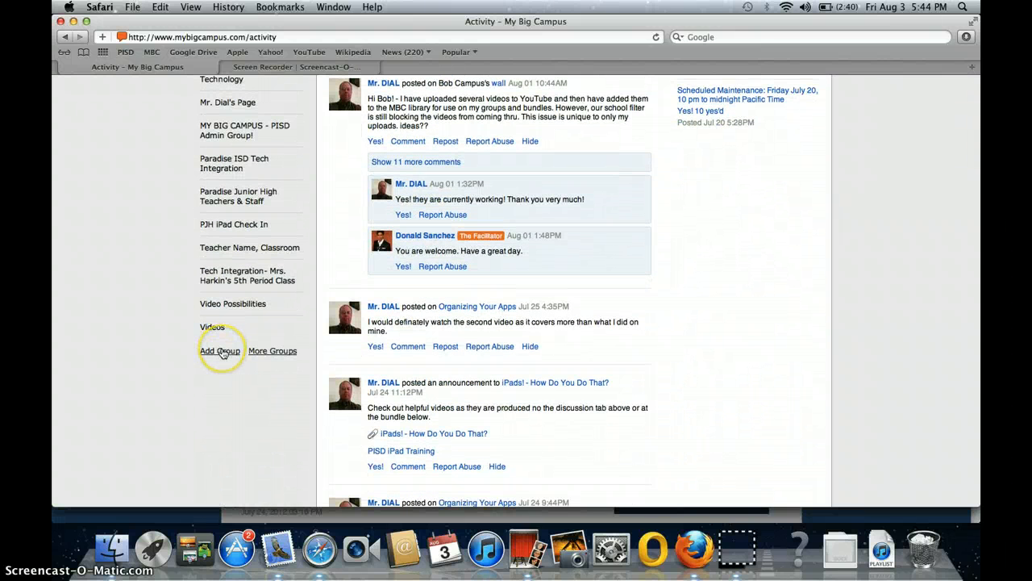
left_click(223, 352)
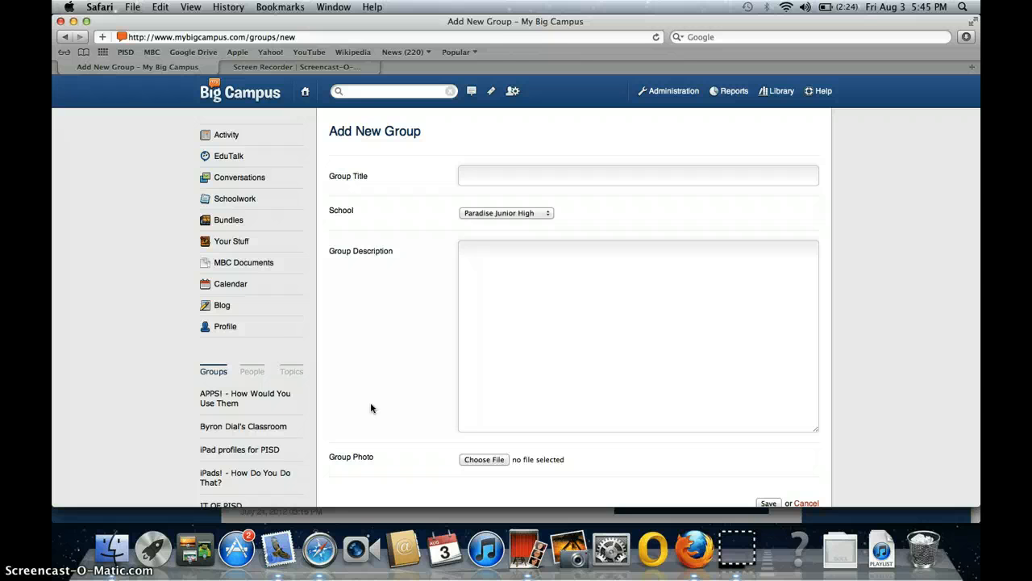
Title the Paradise Junior High group 'Mr. Dial's Class Page' and save it.
left_click(531, 178)
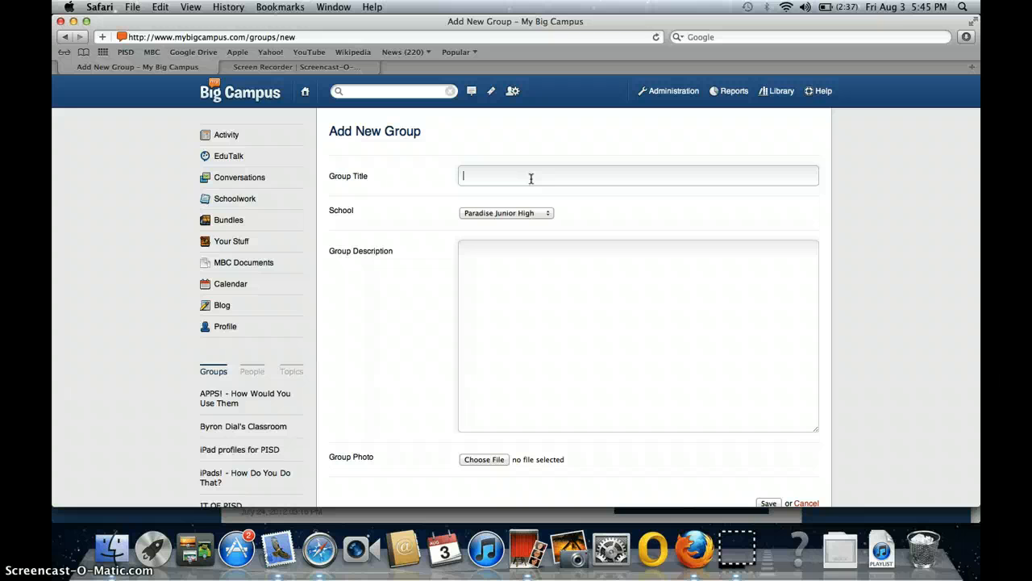
left_click(525, 212)
left_click(499, 174)
type(".")
key("BackSpace")
type("Dial's Class Page")
left_click(611, 329)
left_click(544, 308)
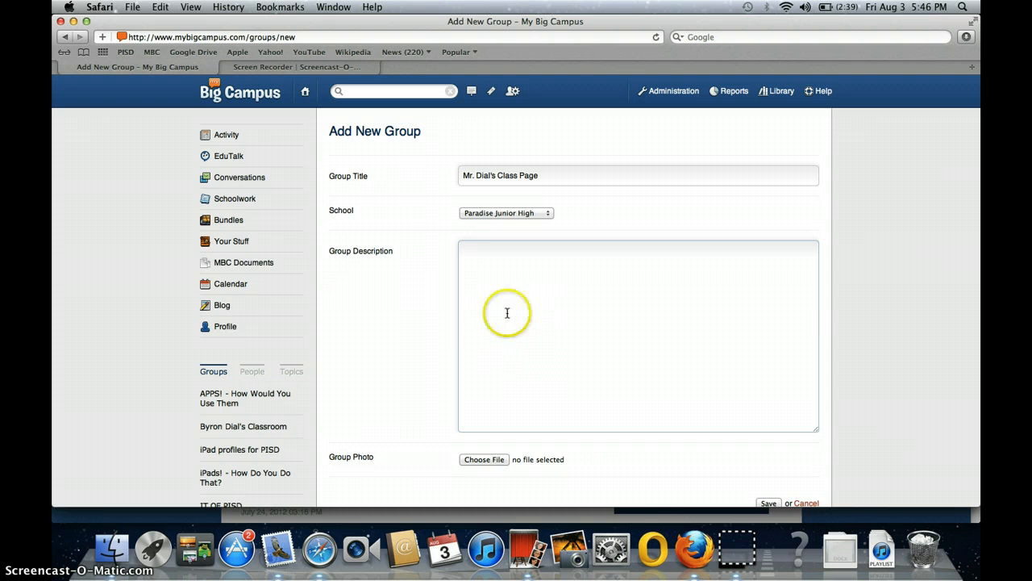
scroll(484, 336, "down", 3)
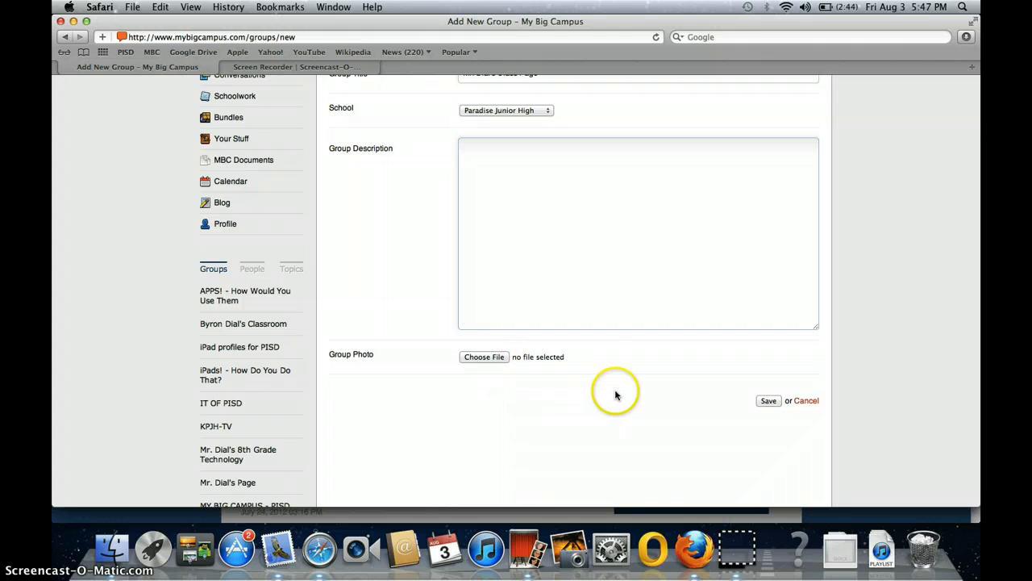
left_click(769, 401)
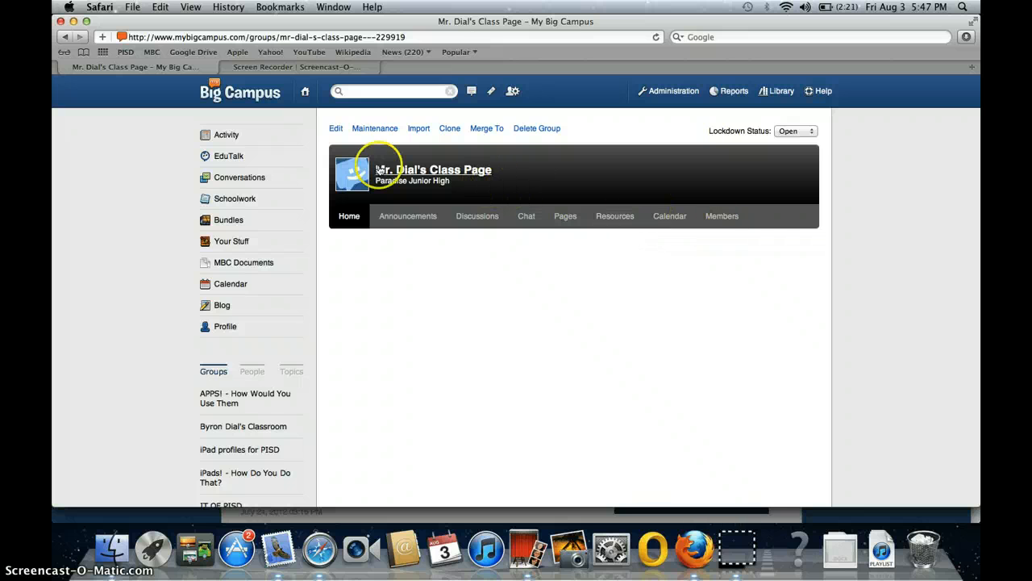
Open the Edit Group form for Mr. Dial's Class Page.
left_click(336, 129)
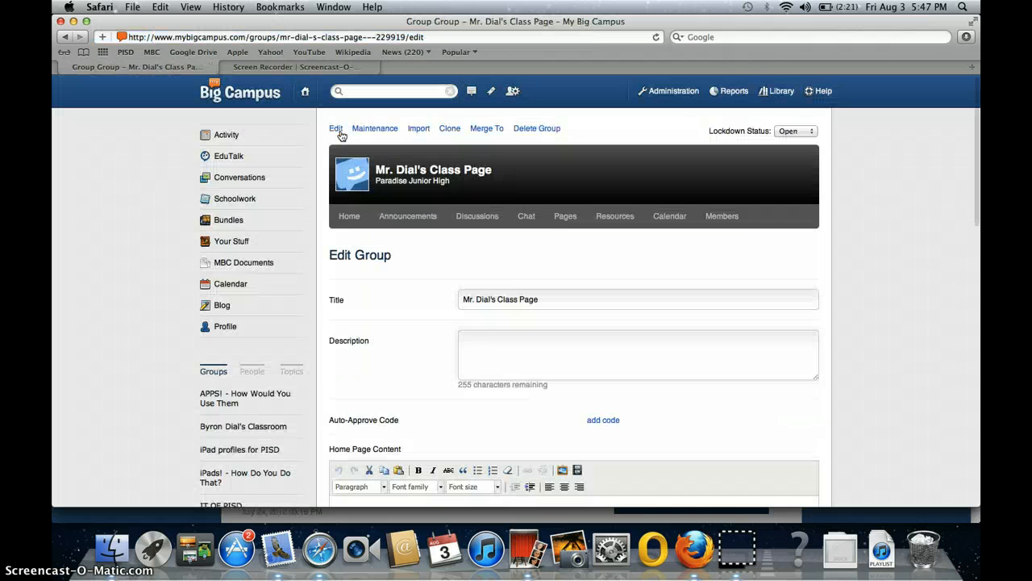
Make the group public, sharing its Announcements and Calendar with anyone on the Internet.
scroll(440, 325, "down", 2)
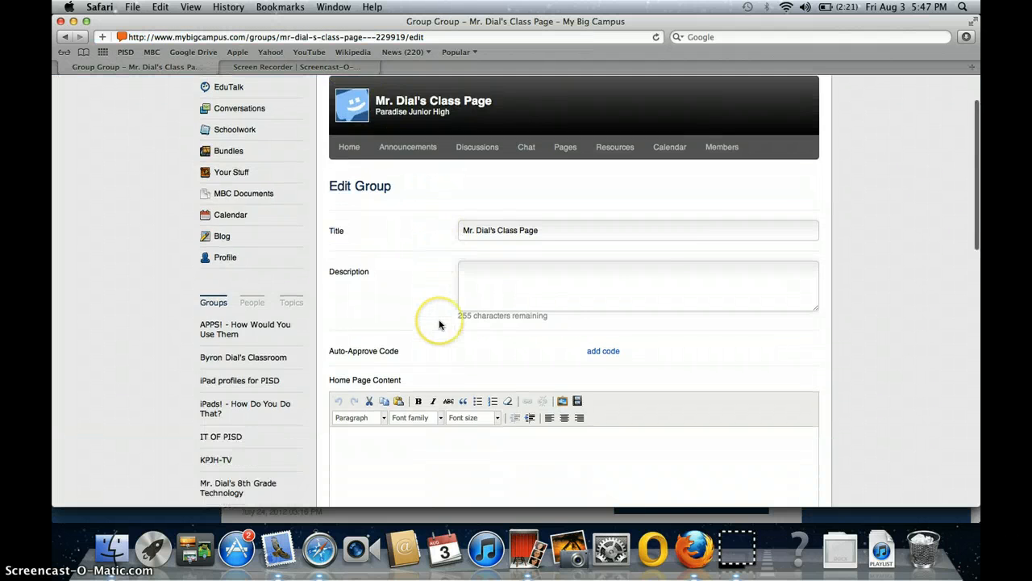
scroll(440, 325, "down", 10)
scroll(438, 323, "down", 1)
scroll(437, 324, "up", 8)
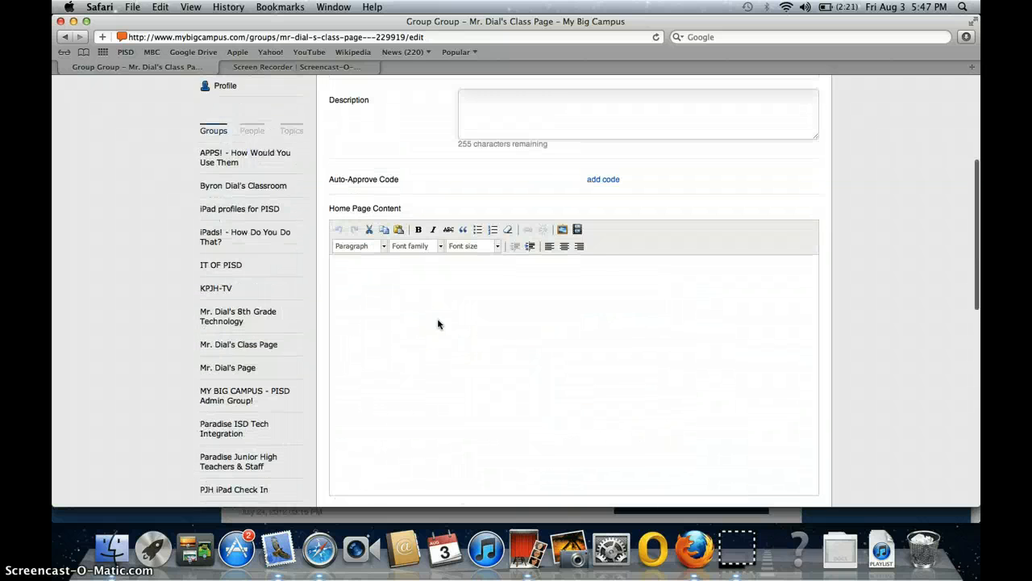
scroll(440, 324, "up", 1)
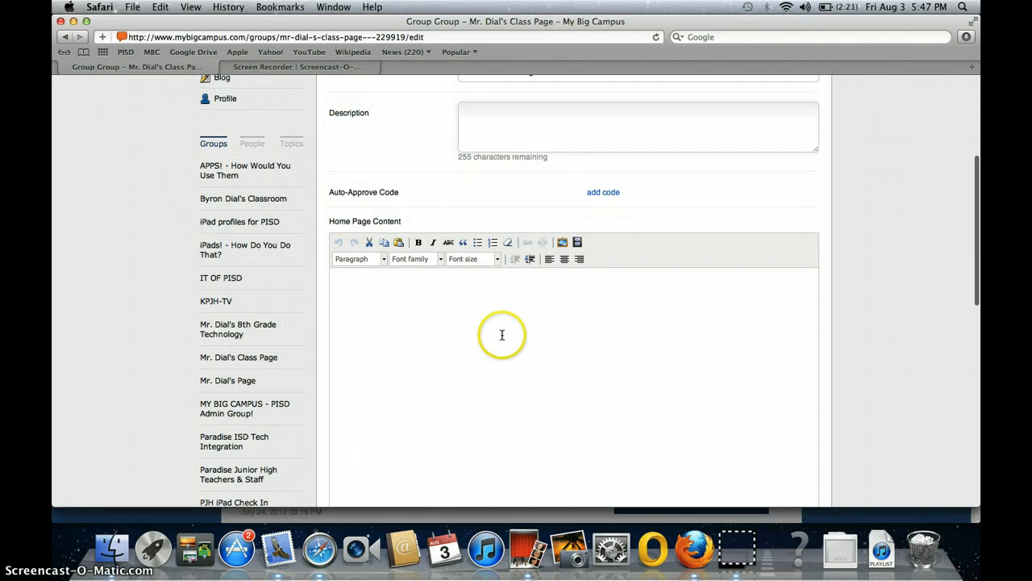
scroll(500, 335, "down", 8)
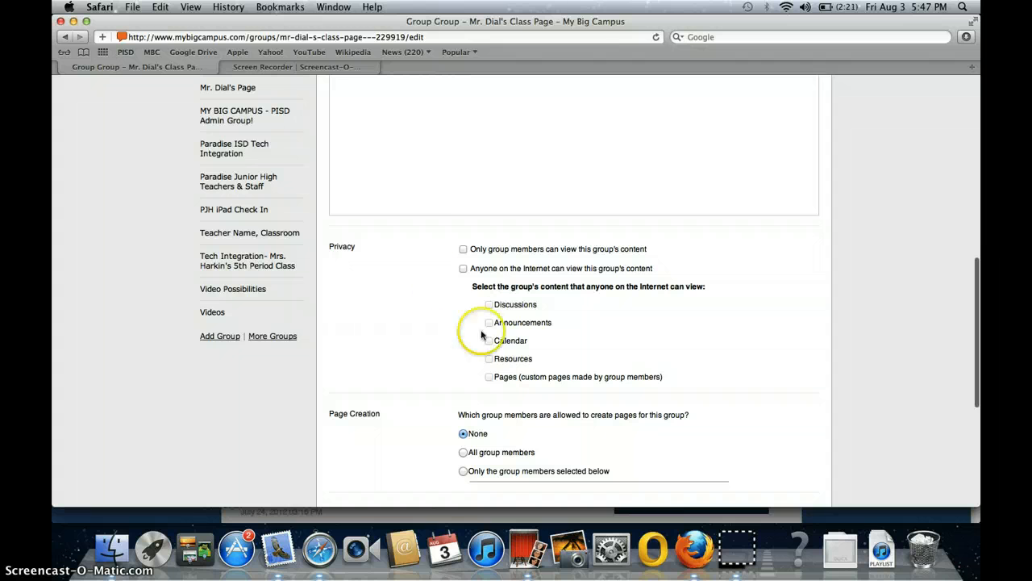
left_click(464, 269)
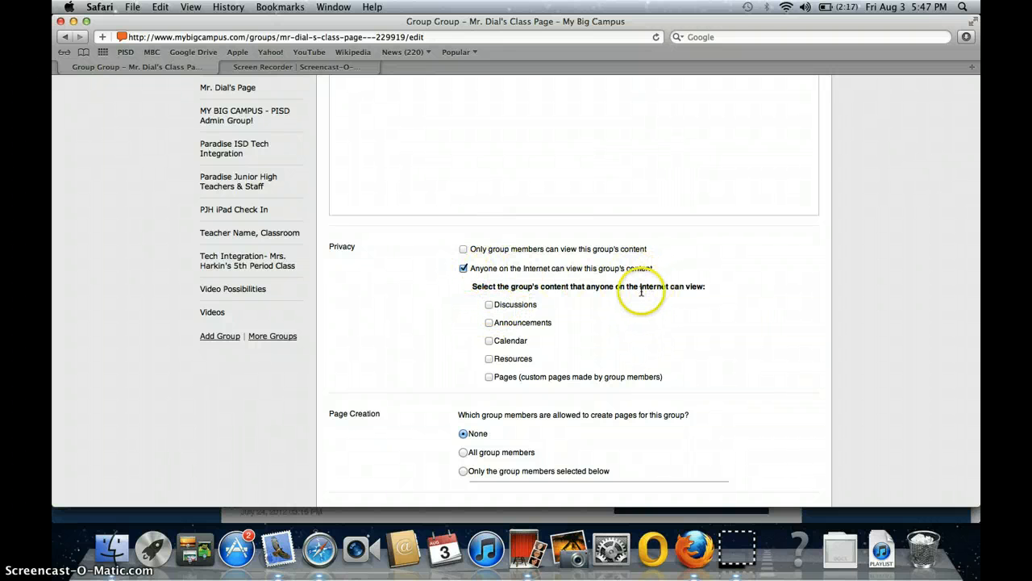
left_click(490, 323)
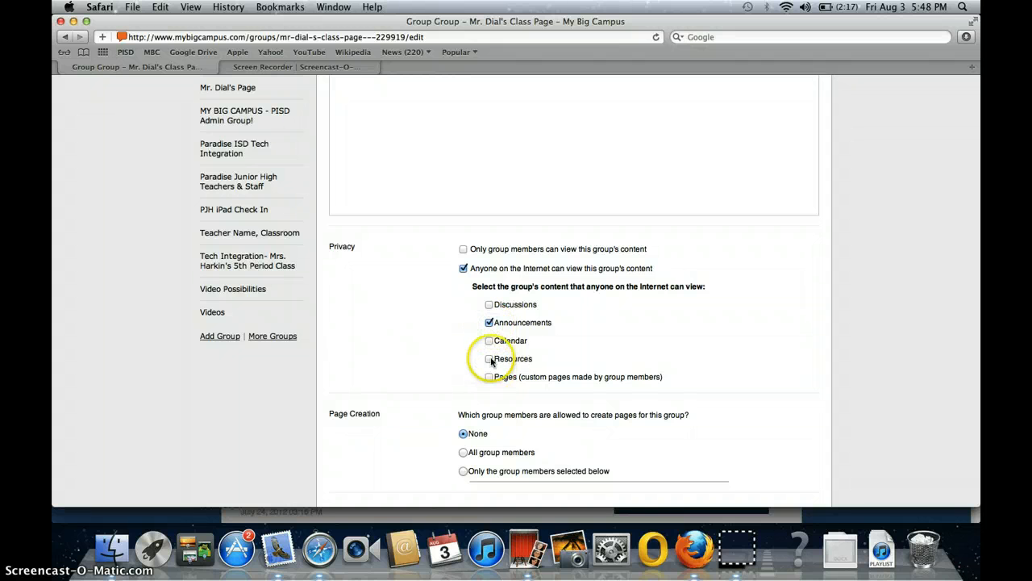
left_click(490, 343)
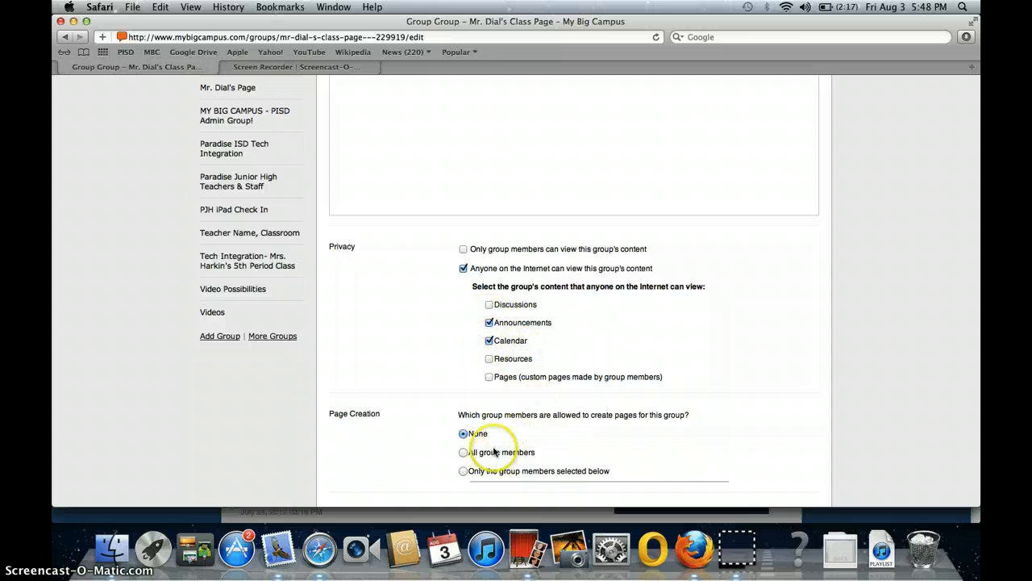
Save the updated group settings.
scroll(525, 414, "down", 5)
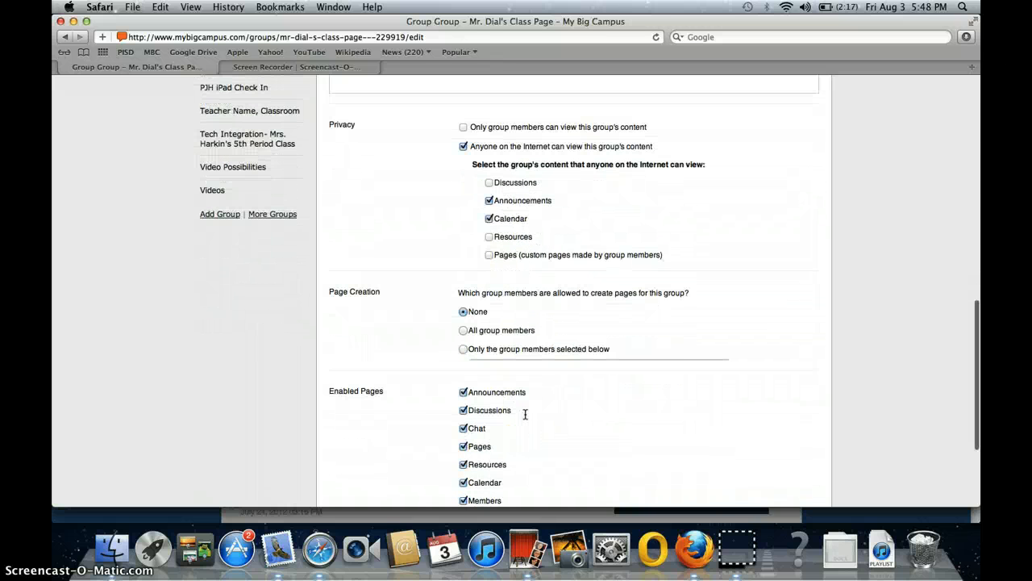
scroll(516, 348, "down", 1)
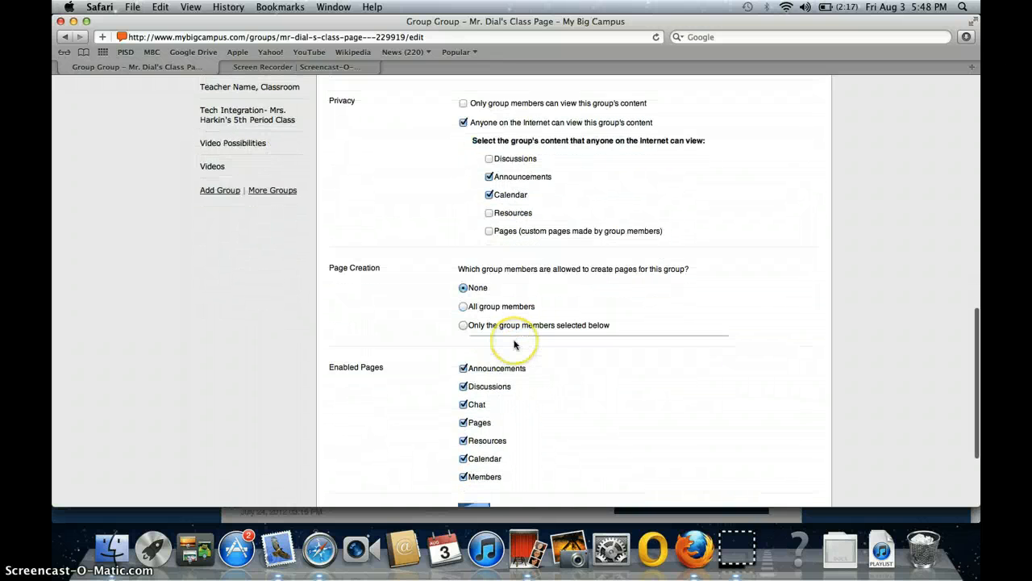
scroll(516, 343, "down", 3)
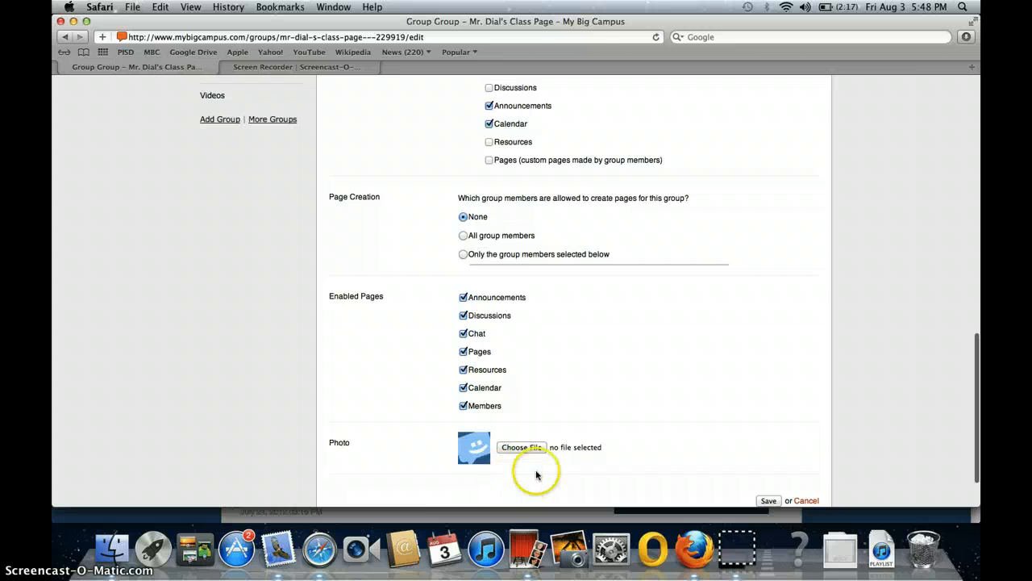
scroll(613, 461, "down", 3)
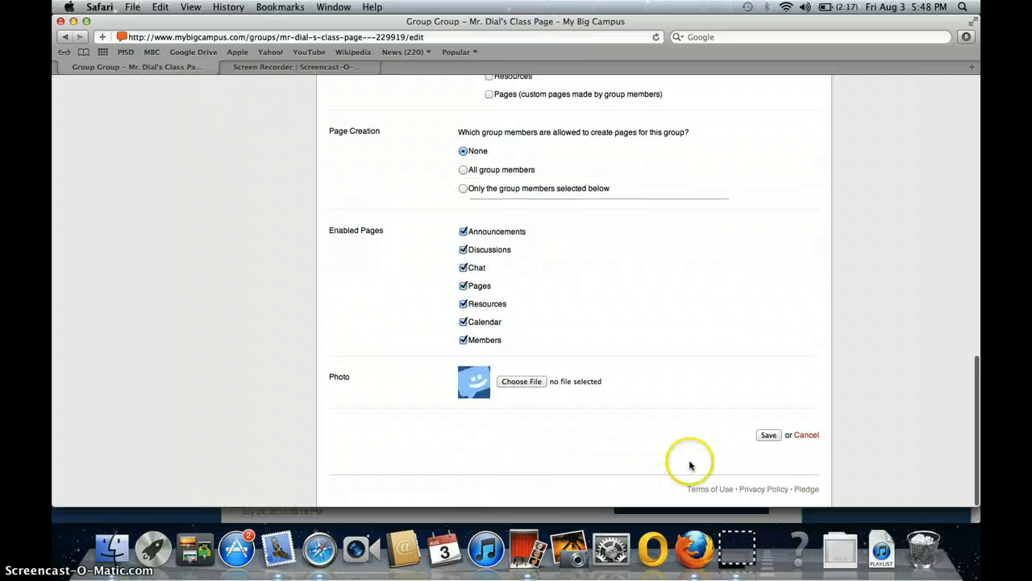
left_click(769, 436)
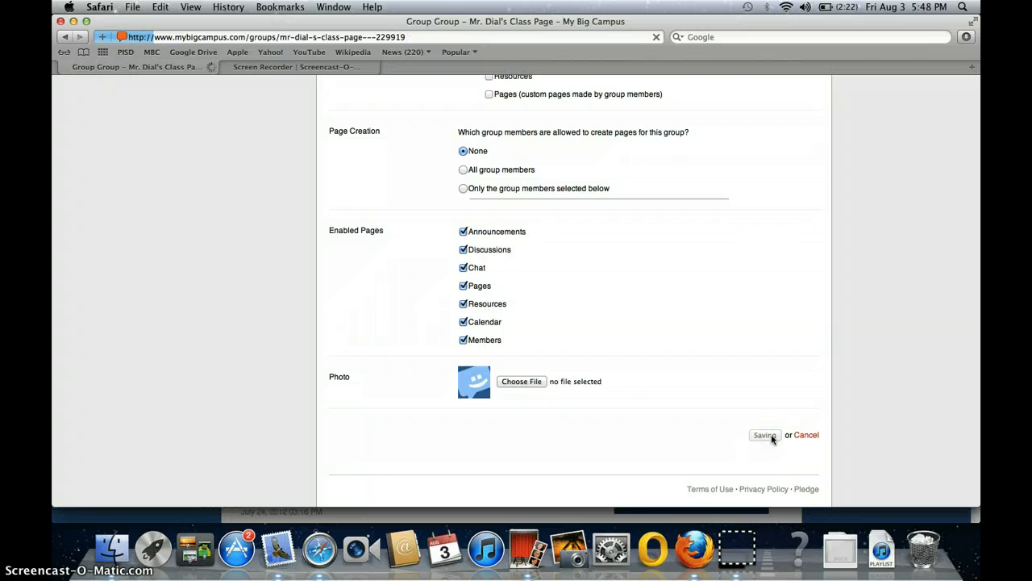
Grab the class page's web address and view it in Firefox as a public visitor.
left_click(771, 435)
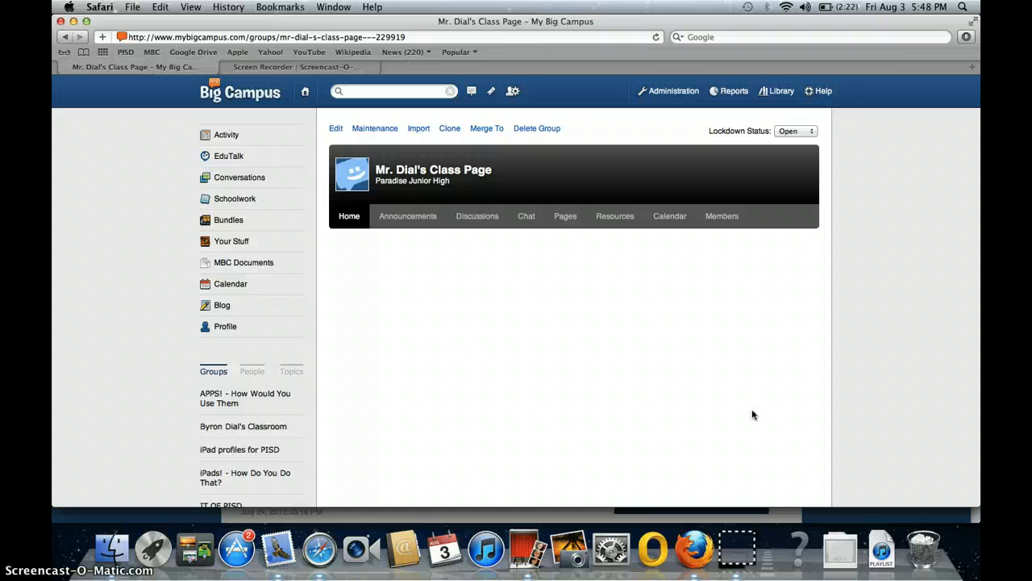
key("super+l")
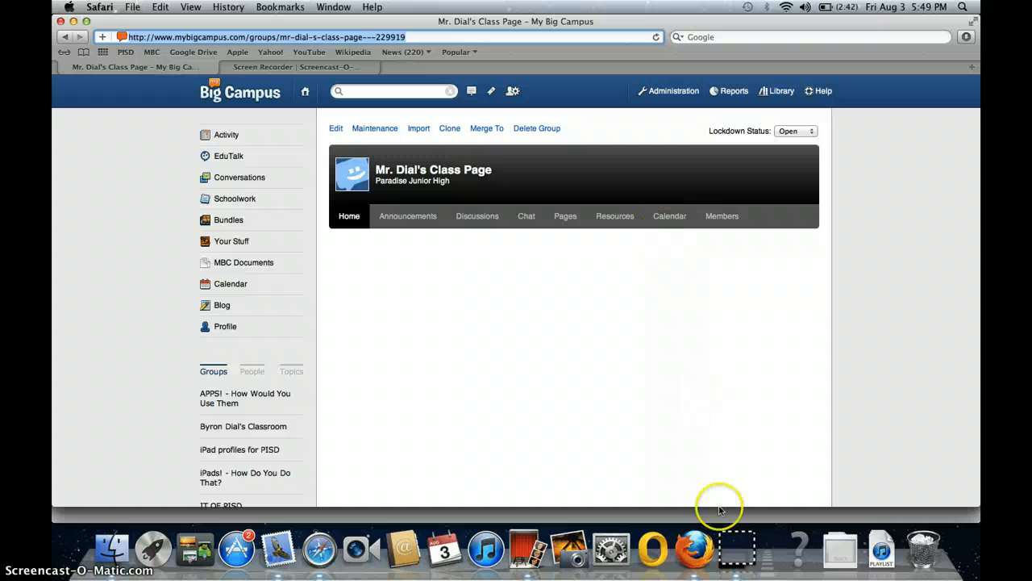
left_click(689, 556)
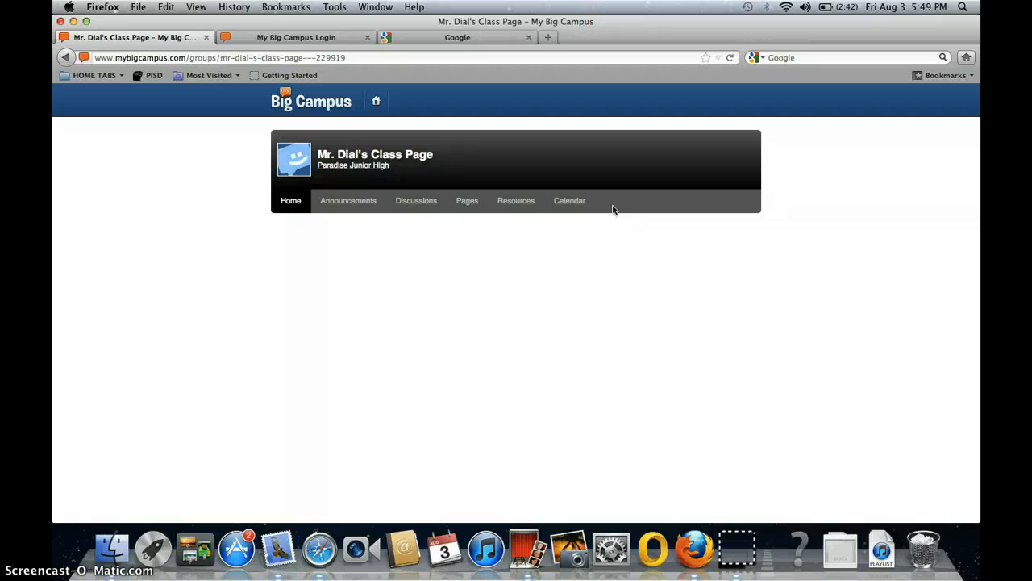
Check the public Announcements and Calendar, then confirm Discussions leads to the login page.
left_click(367, 207)
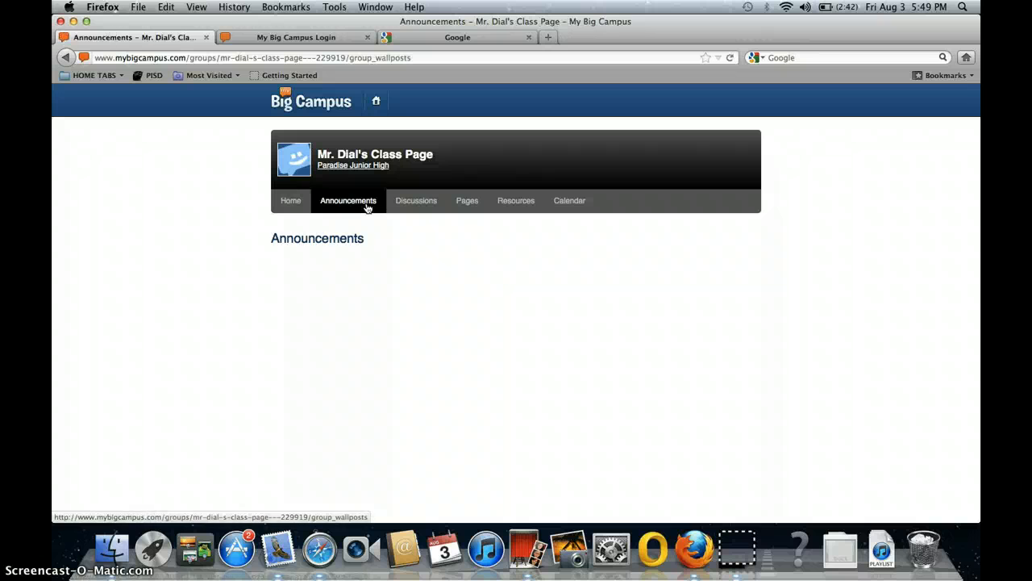
left_click(569, 203)
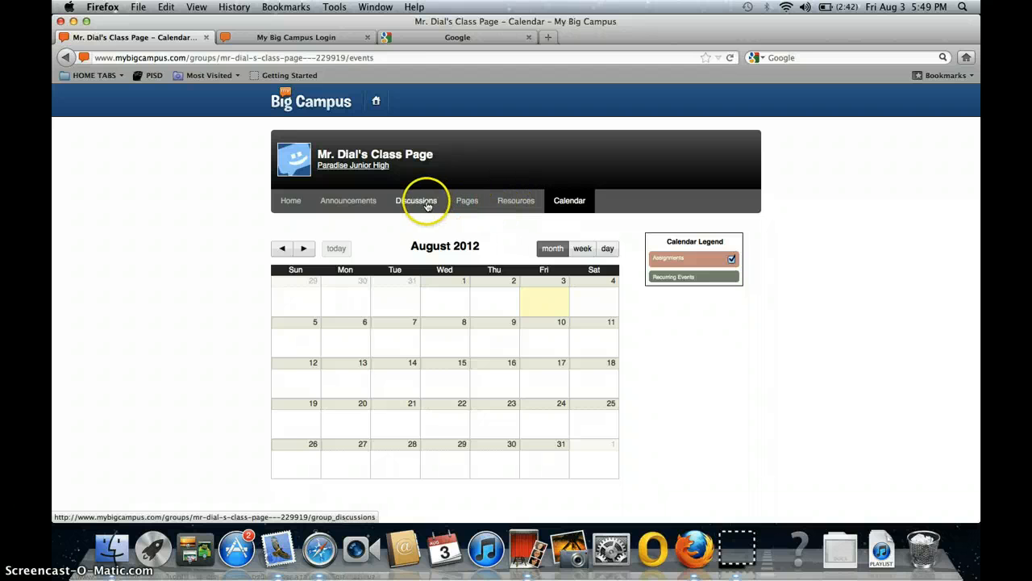
left_click(520, 200)
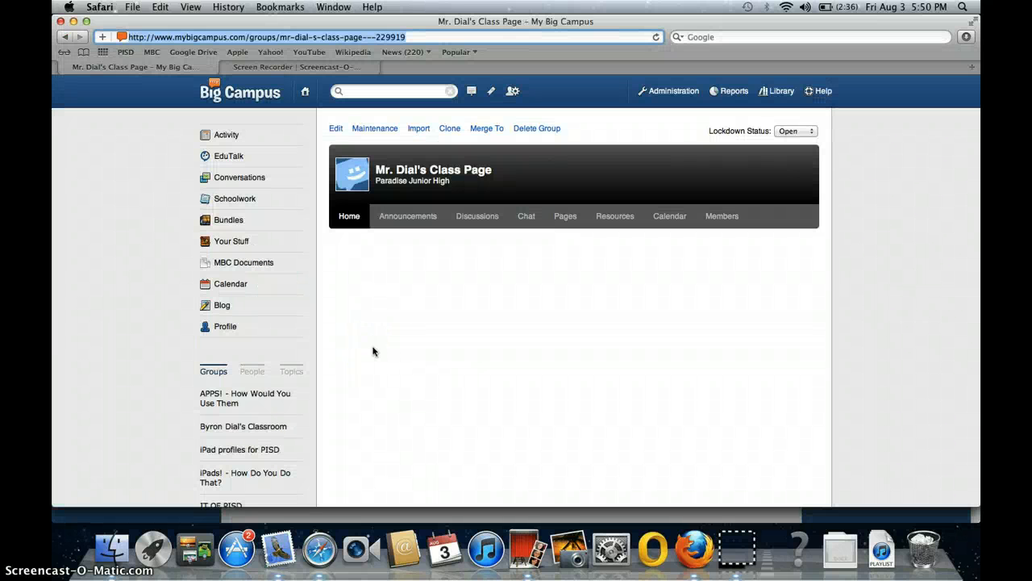
Reopen the group's Edit form and start writing in the Home Page Content editor.
left_click(336, 129)
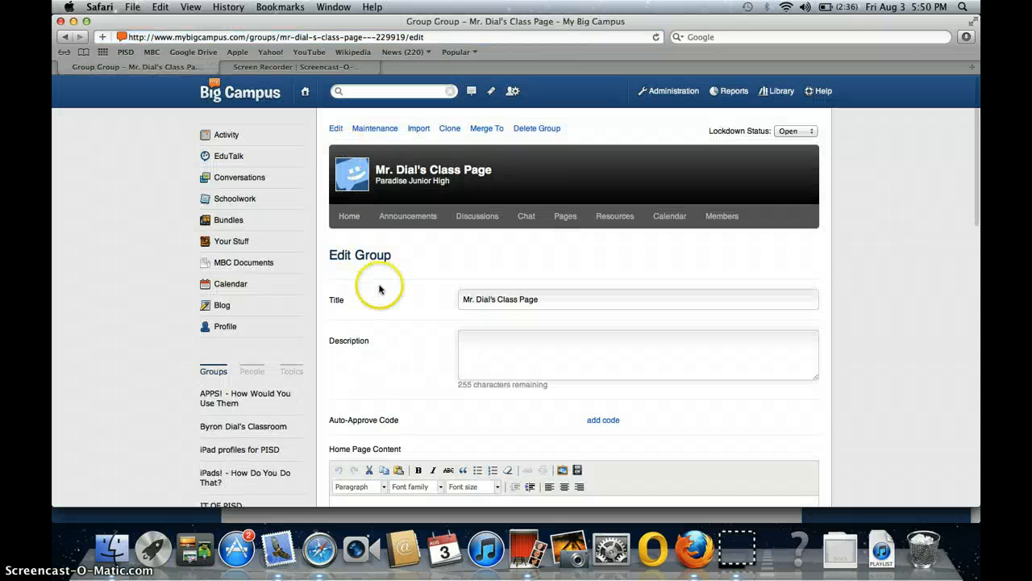
scroll(454, 445, "down", 10)
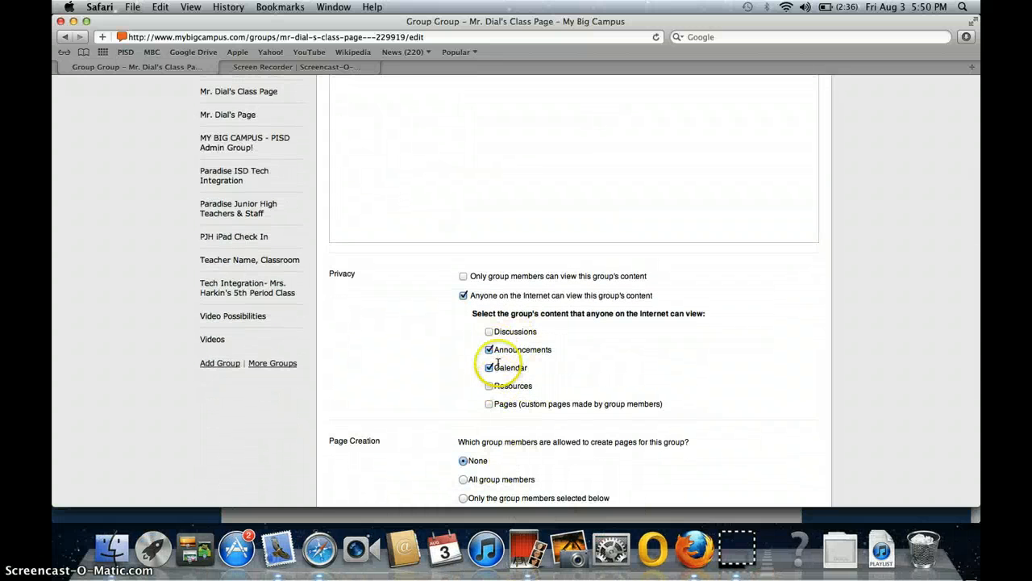
scroll(494, 368, "down", 3)
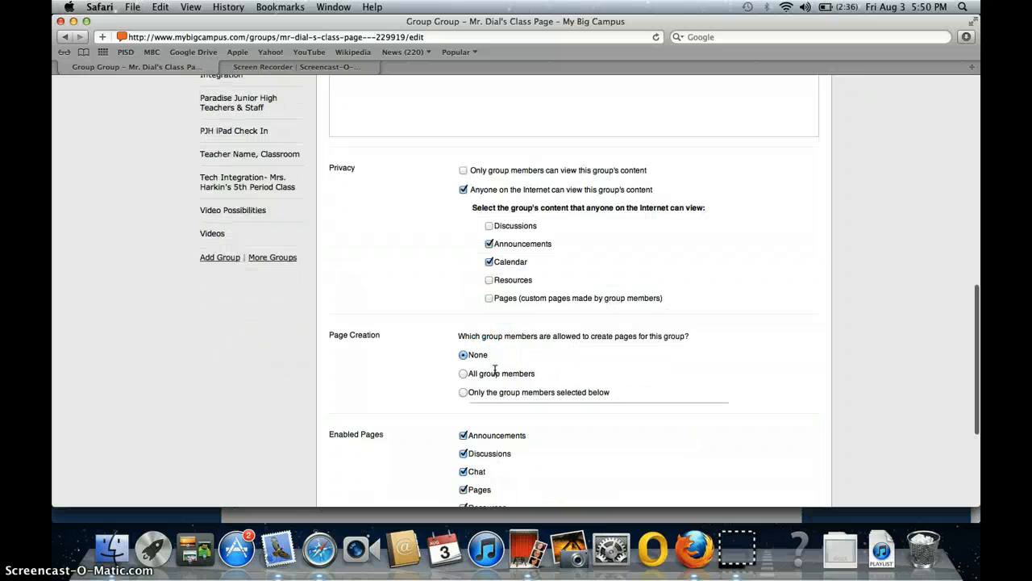
scroll(493, 369, "up", 9)
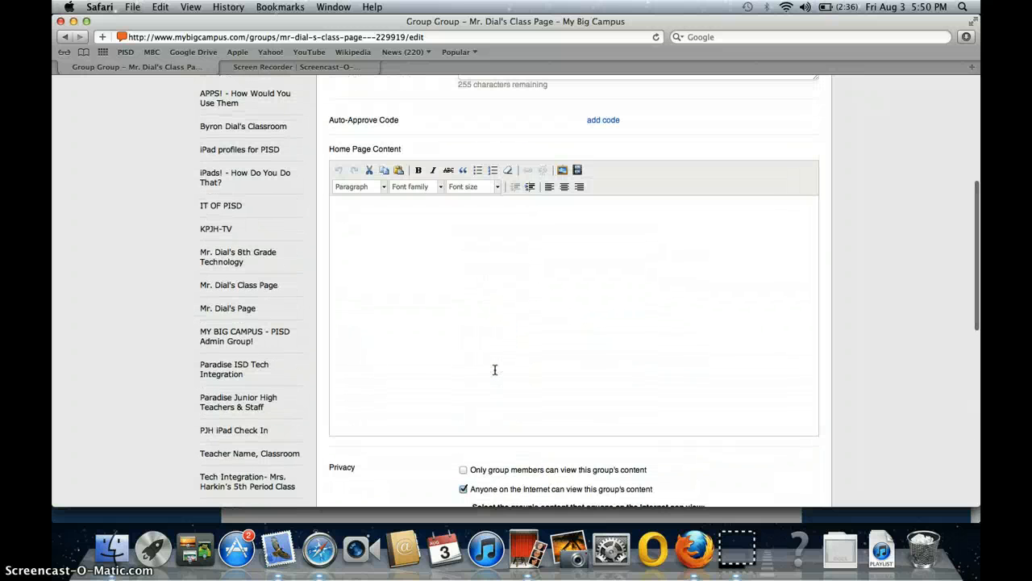
left_click(479, 300)
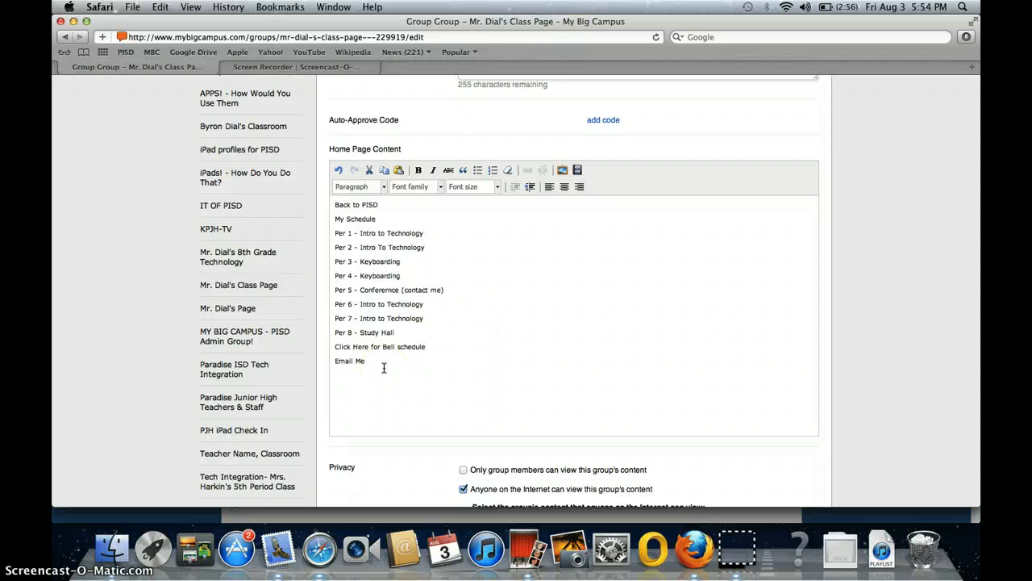
Select PISD in the first home-page line to replace it with PJH.
left_click(395, 353)
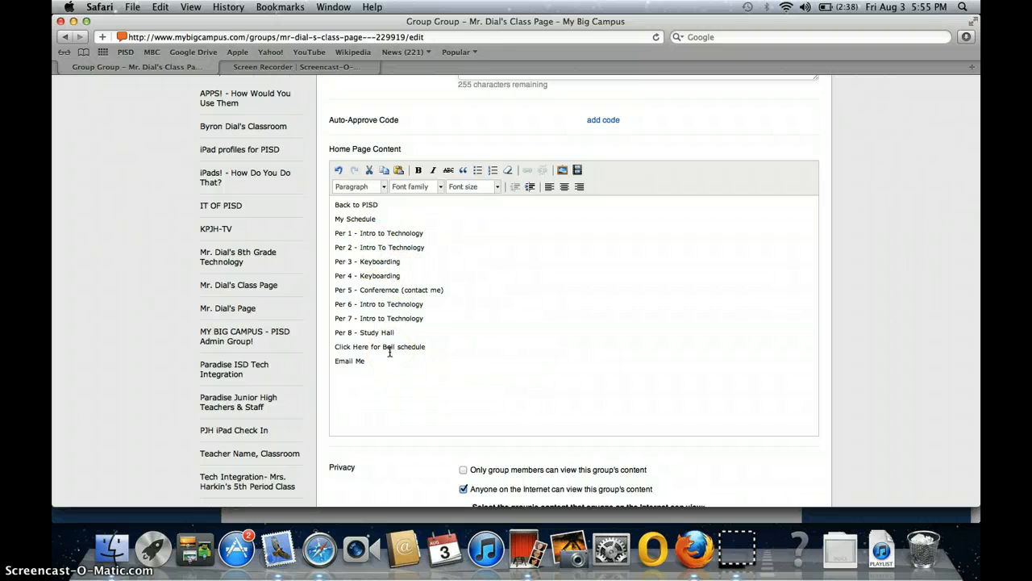
double_click(367, 204)
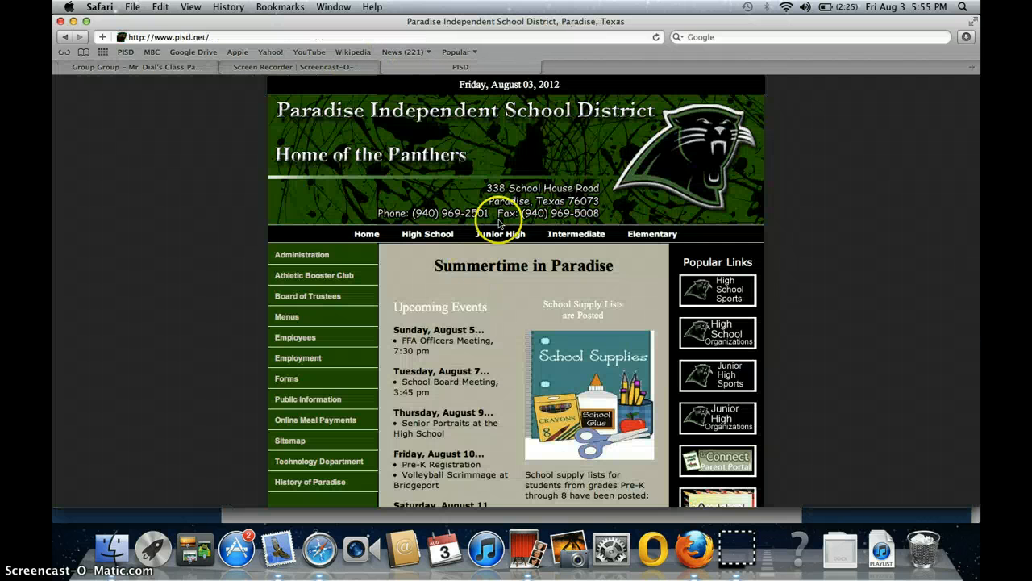
Open the Junior High site, copy its page address, and return to the class page editor.
left_click(495, 238)
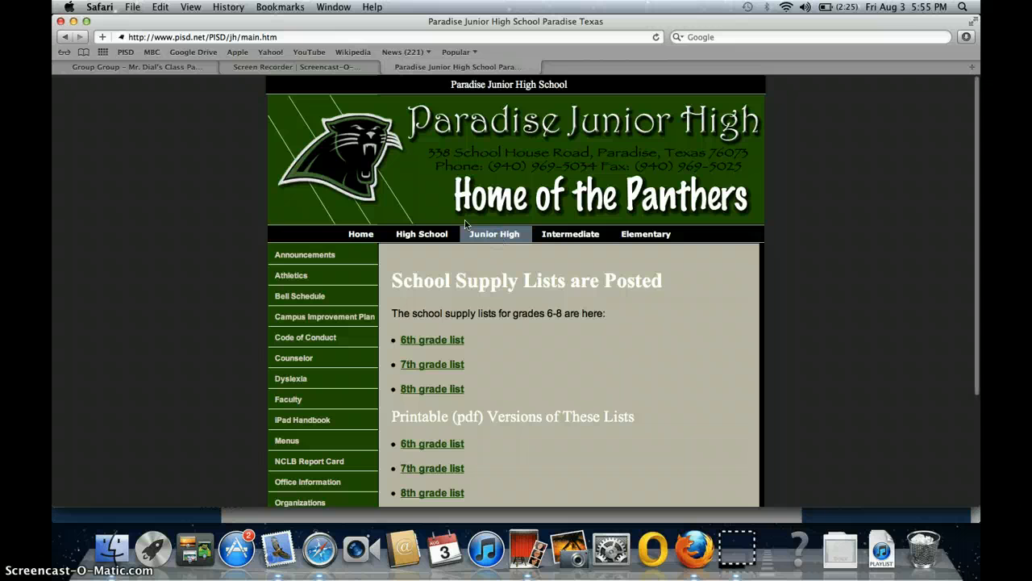
left_click(375, 37)
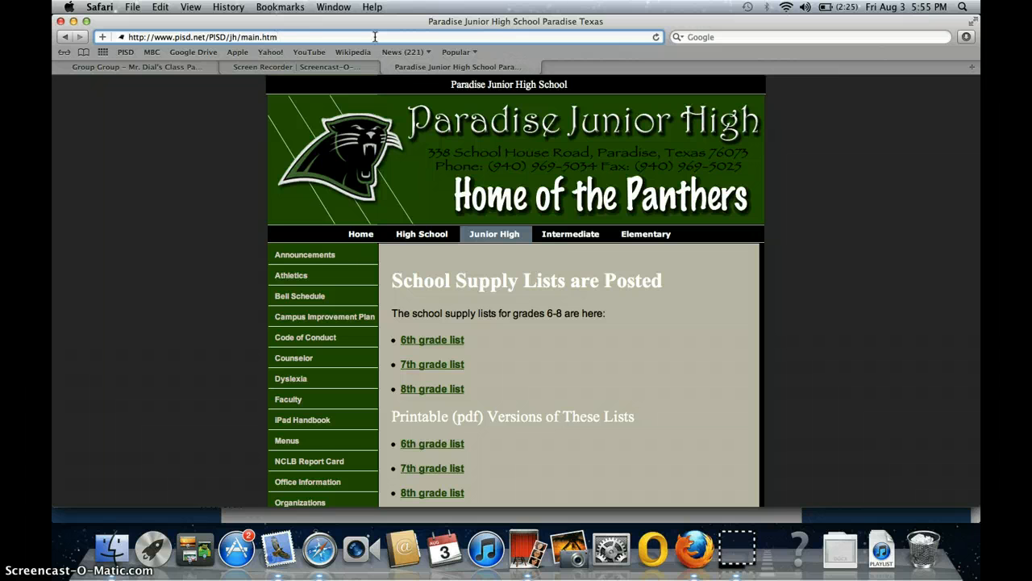
key("super+a")
key("super+c")
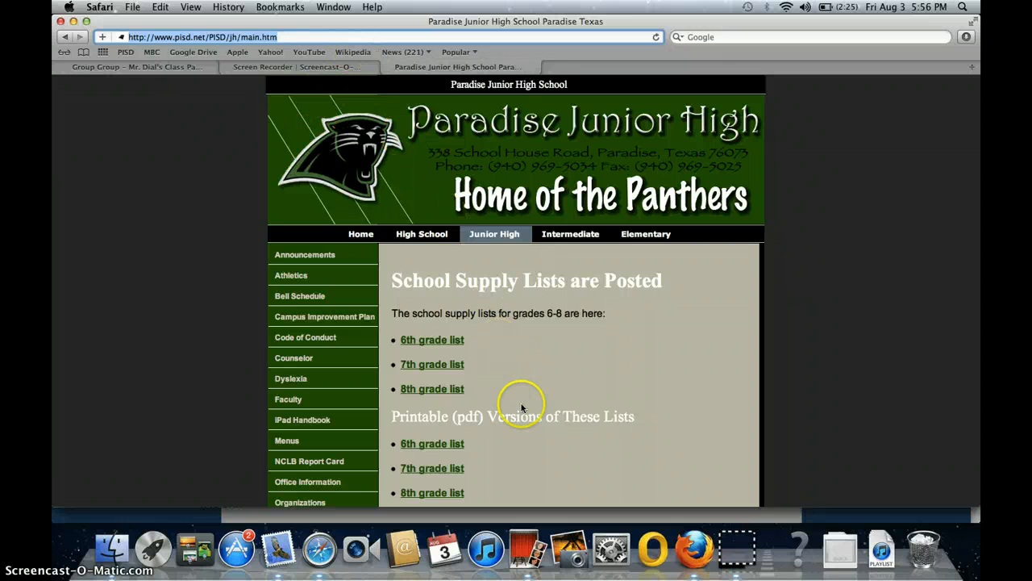
left_click(194, 67)
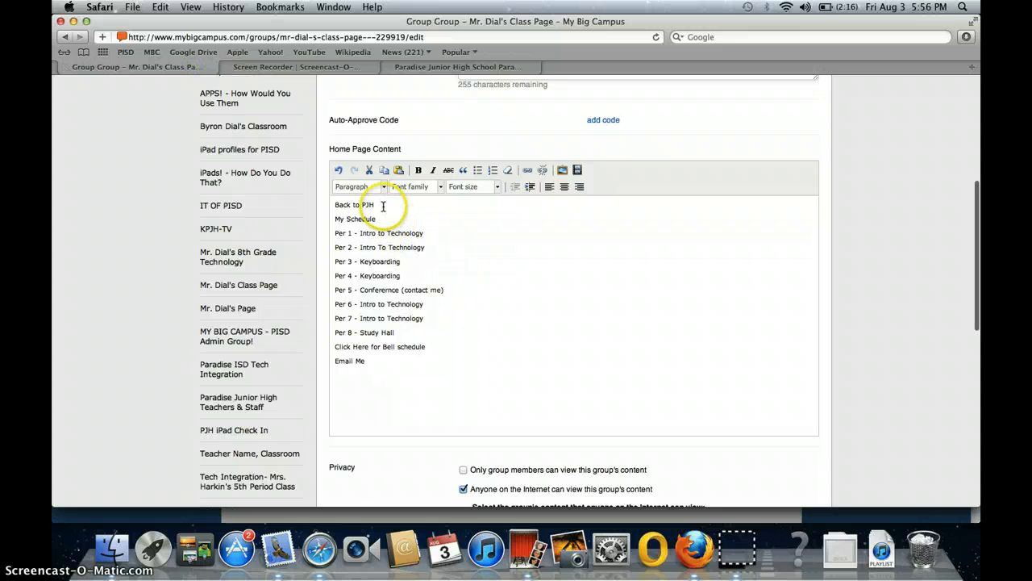
left_click_drag(376, 205, 316, 198)
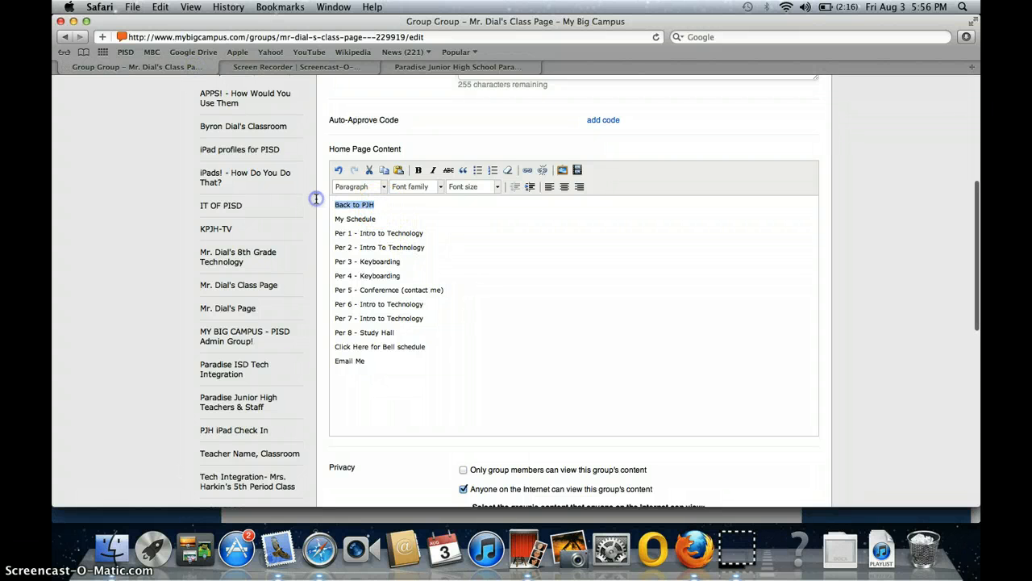
left_click(529, 171)
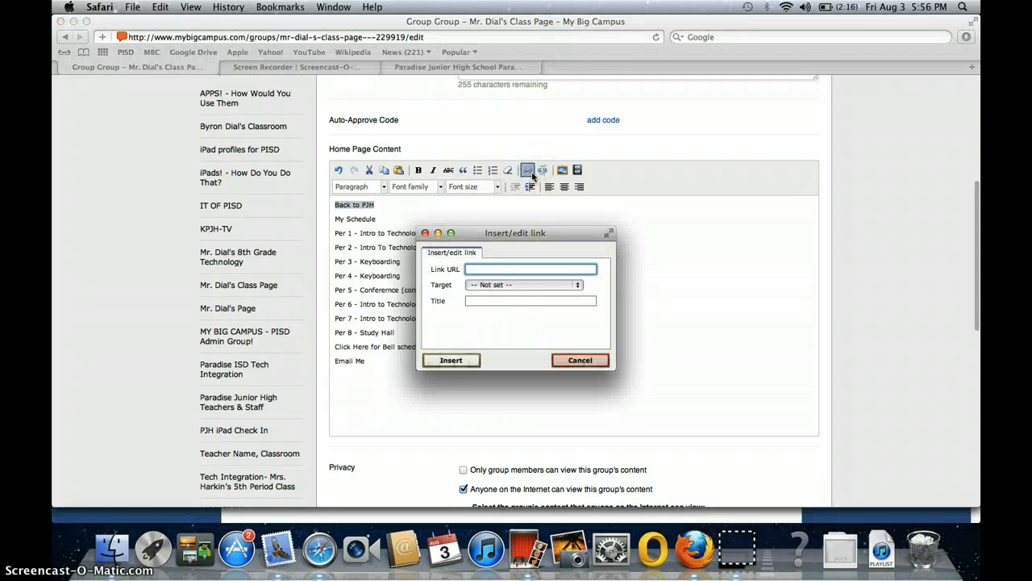
left_click(509, 269)
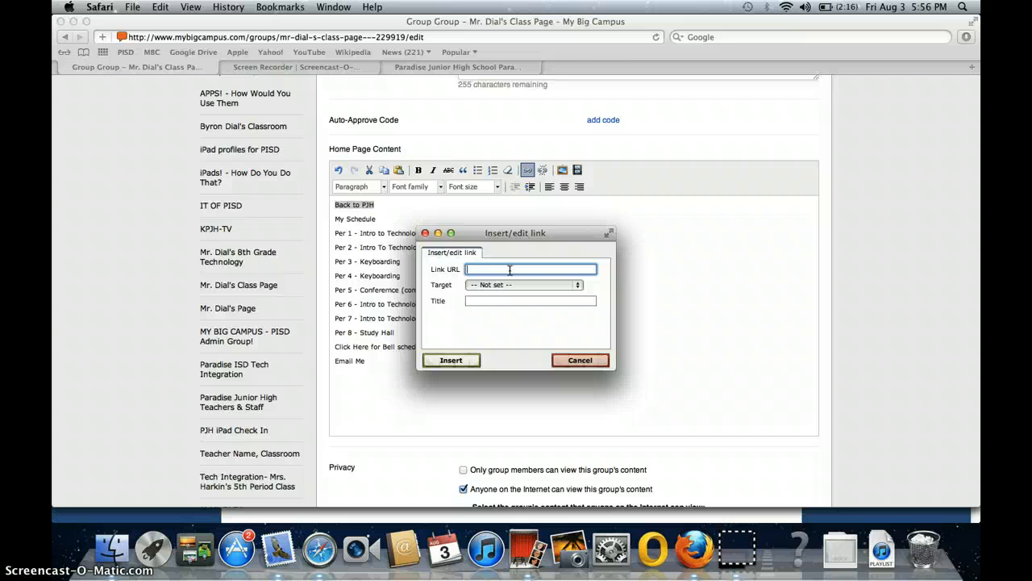
key("super+v")
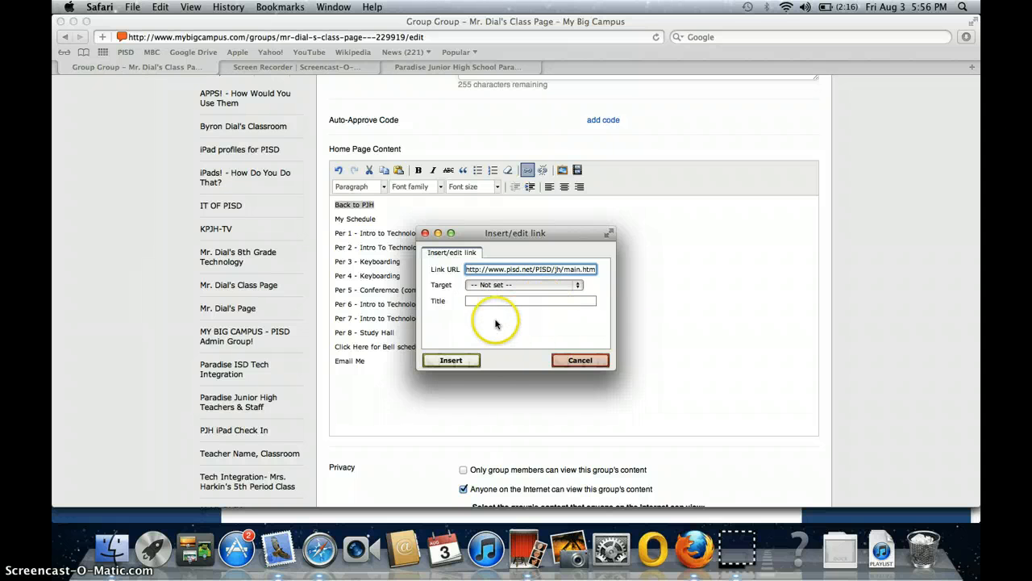
left_click(454, 360)
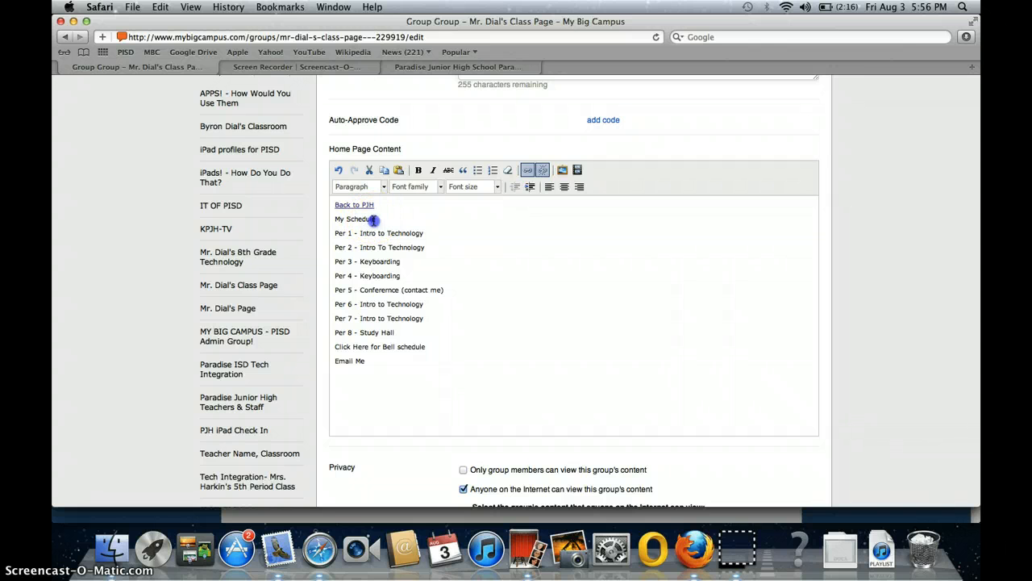
Format the My Schedule line as Heading 2.
left_click_drag(330, 220, 380, 220)
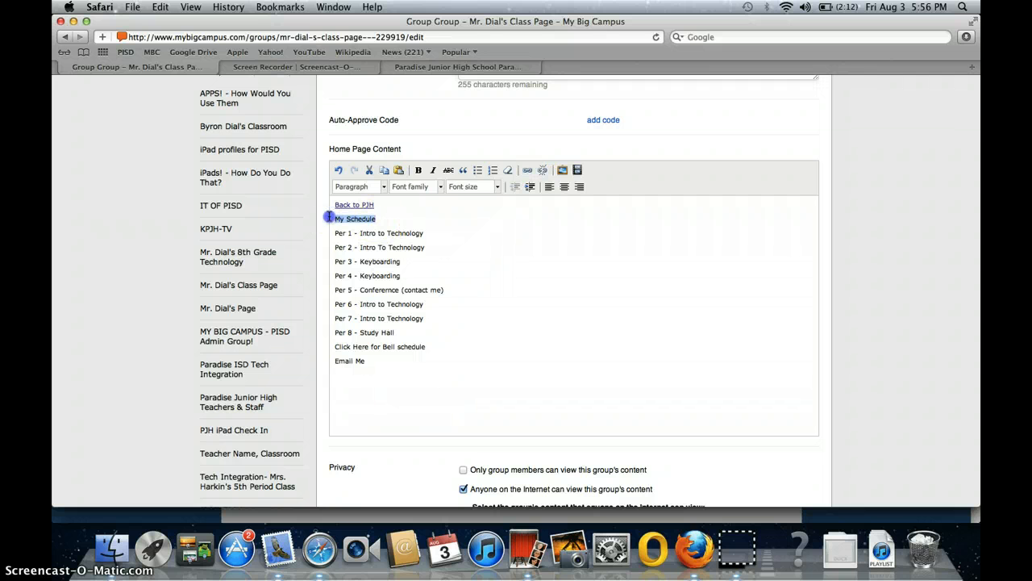
left_click(363, 188)
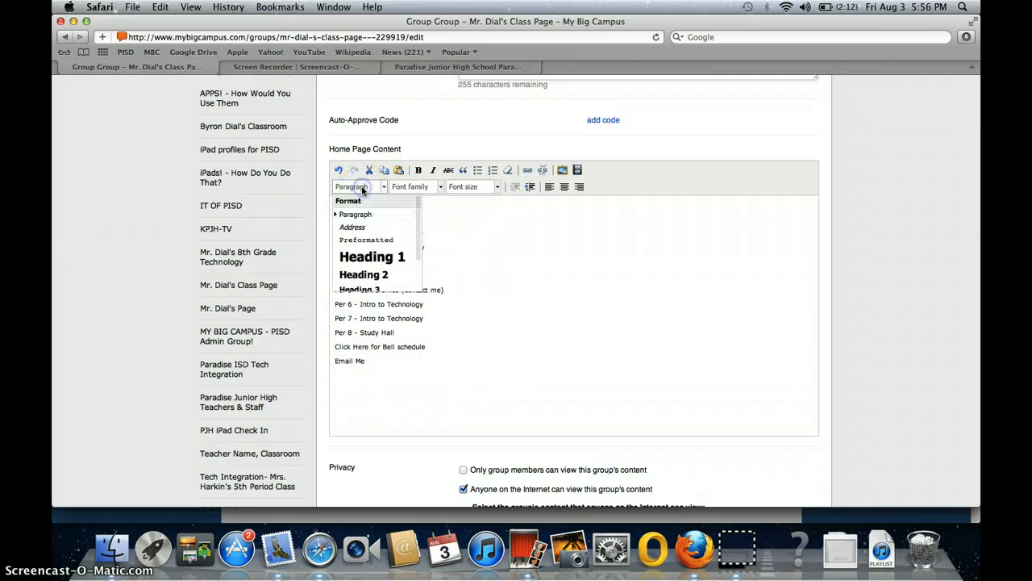
left_click(376, 275)
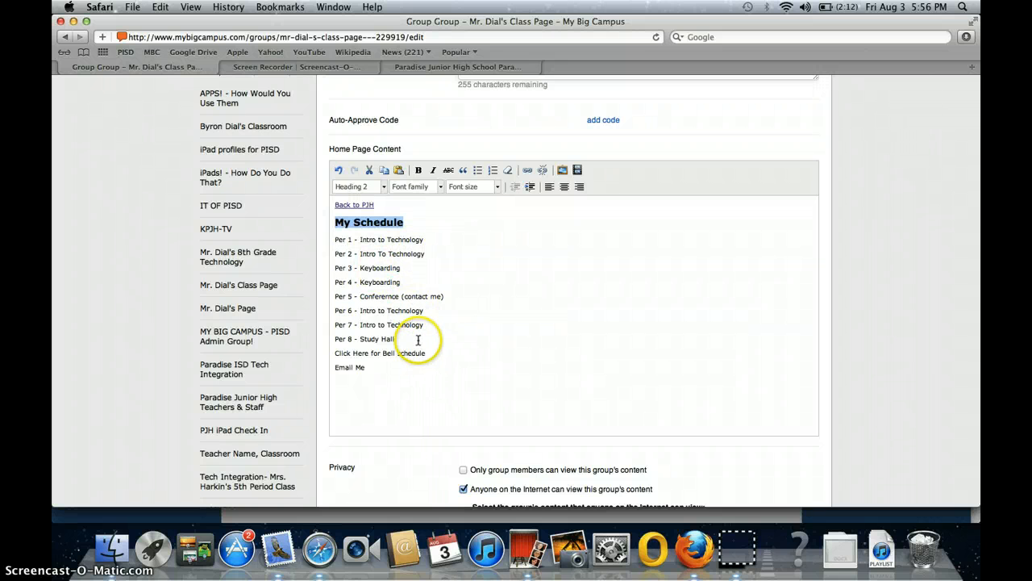
Indent the eight class lines Per 1 through Per 8, keeping them unbulleted.
left_click_drag(394, 339, 321, 240)
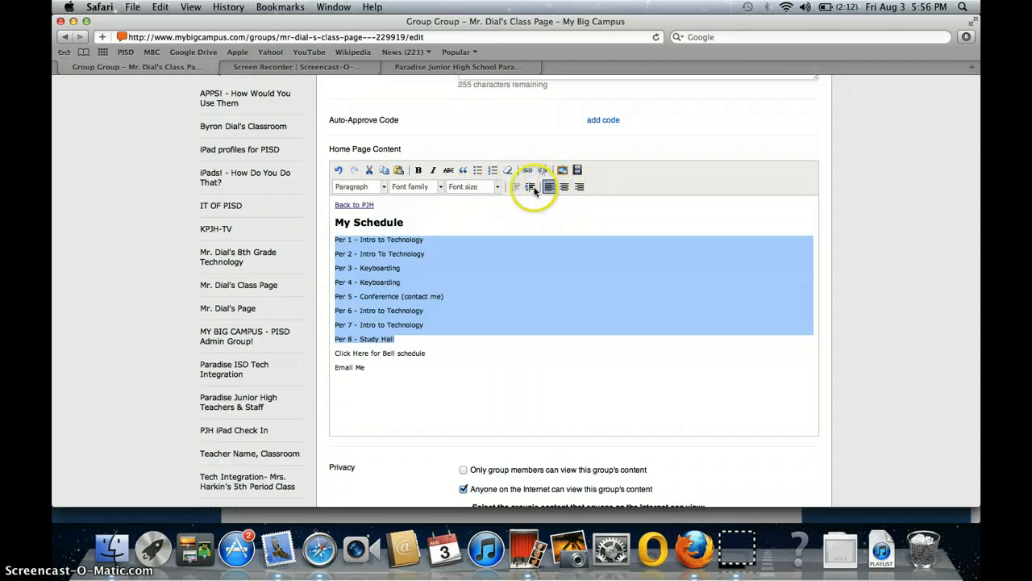
left_click(531, 187)
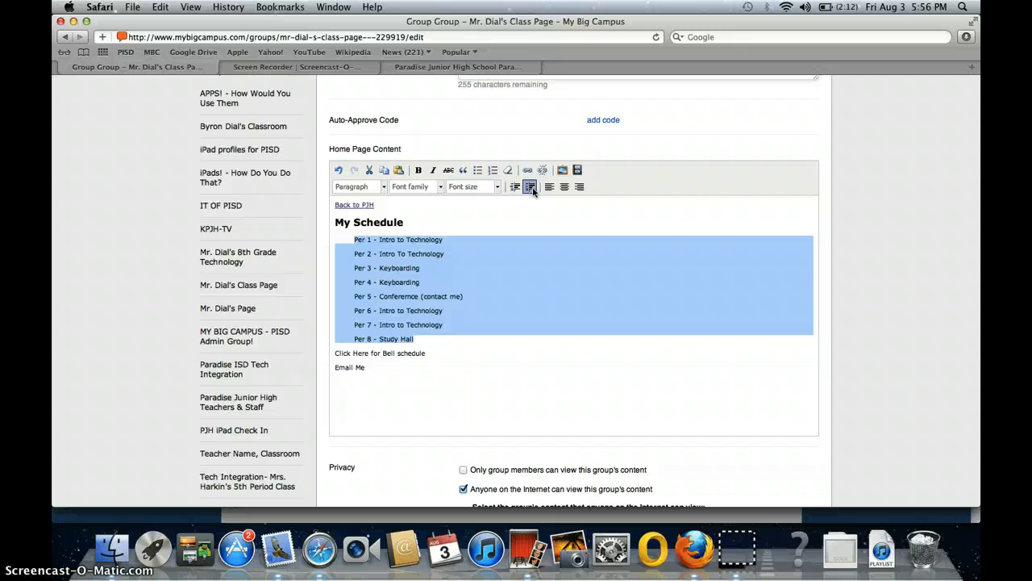
left_click(478, 171)
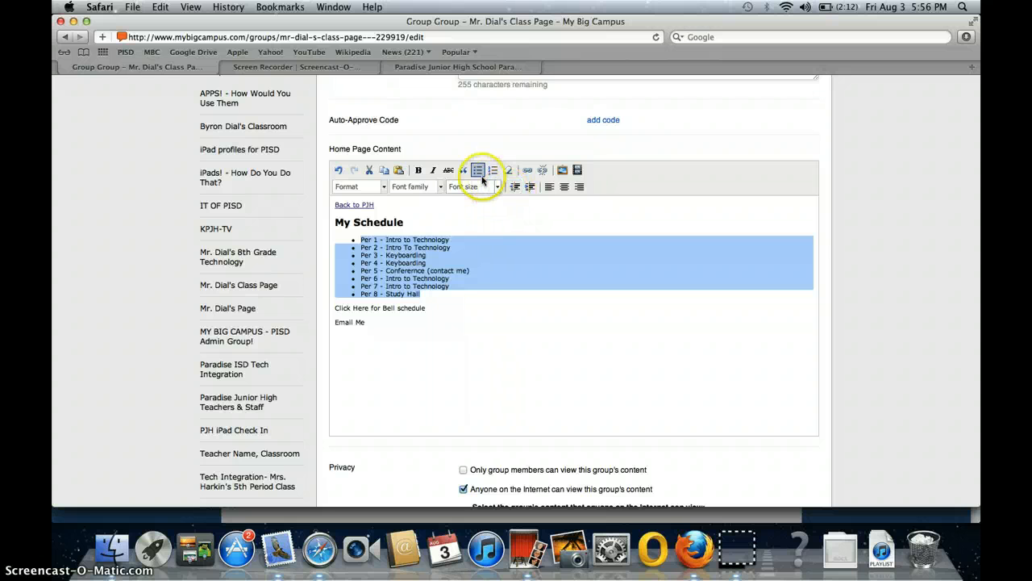
left_click(339, 172)
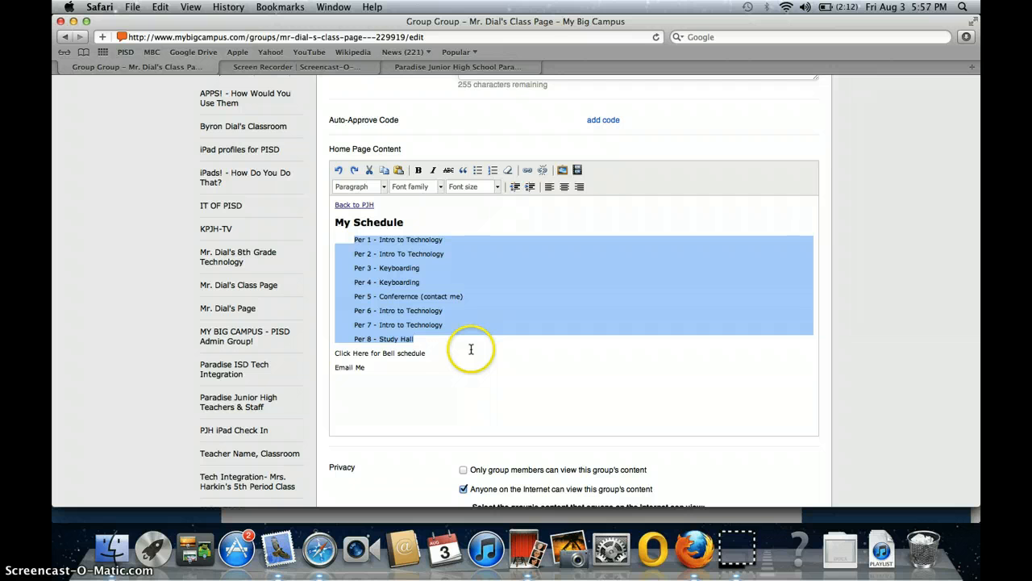
left_click(439, 189)
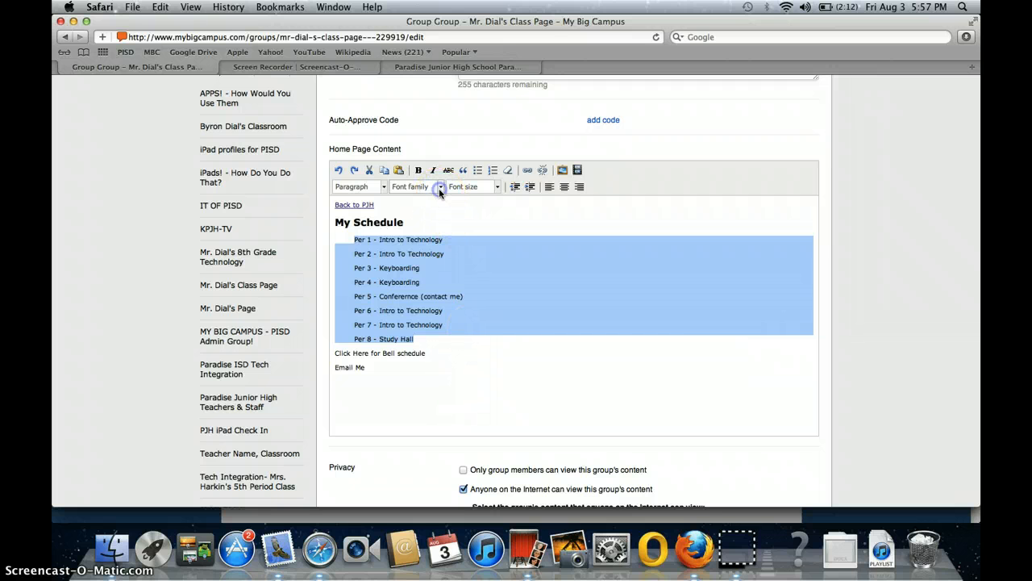
left_click(498, 277)
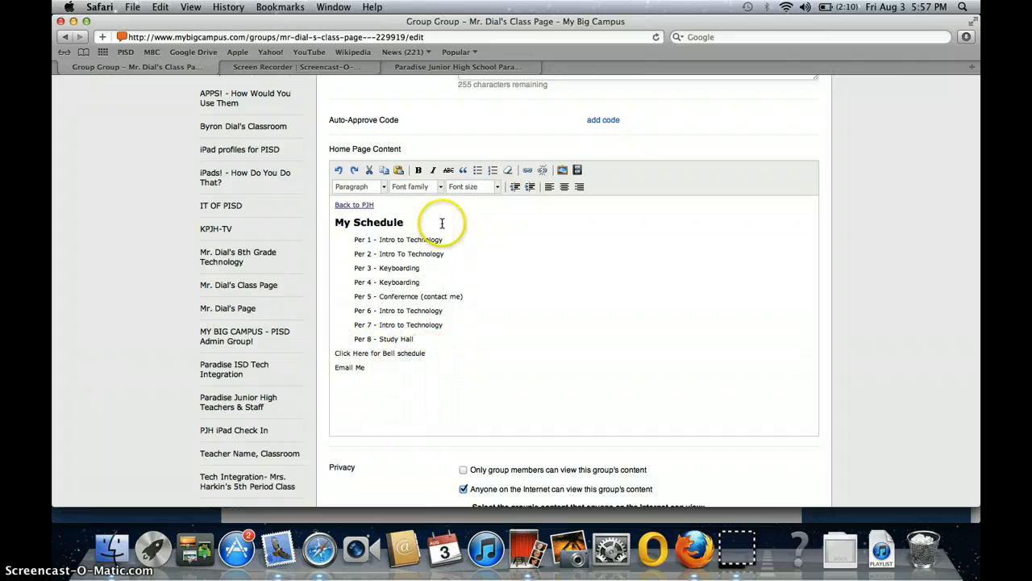
left_click(445, 66)
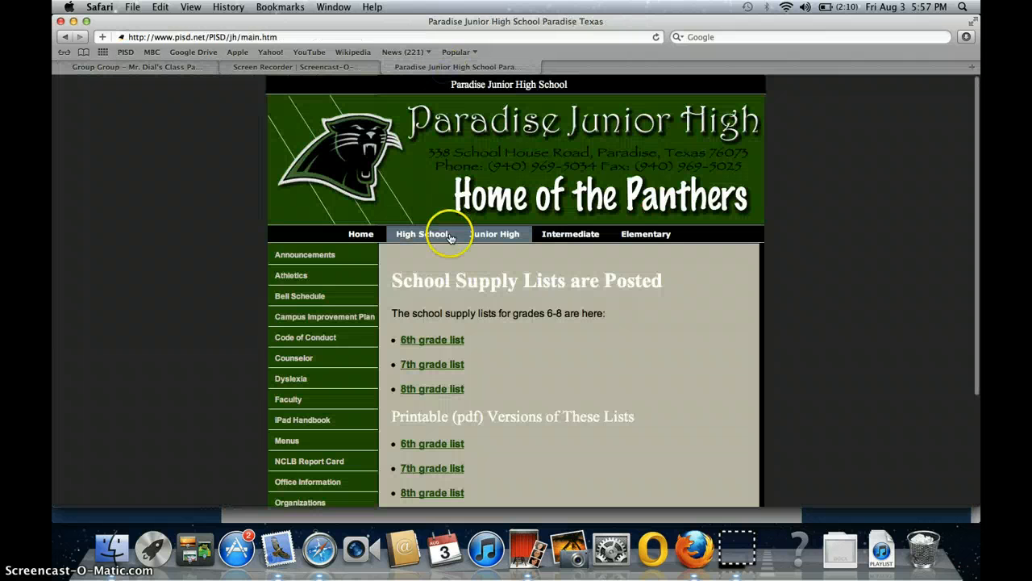
left_click(308, 295)
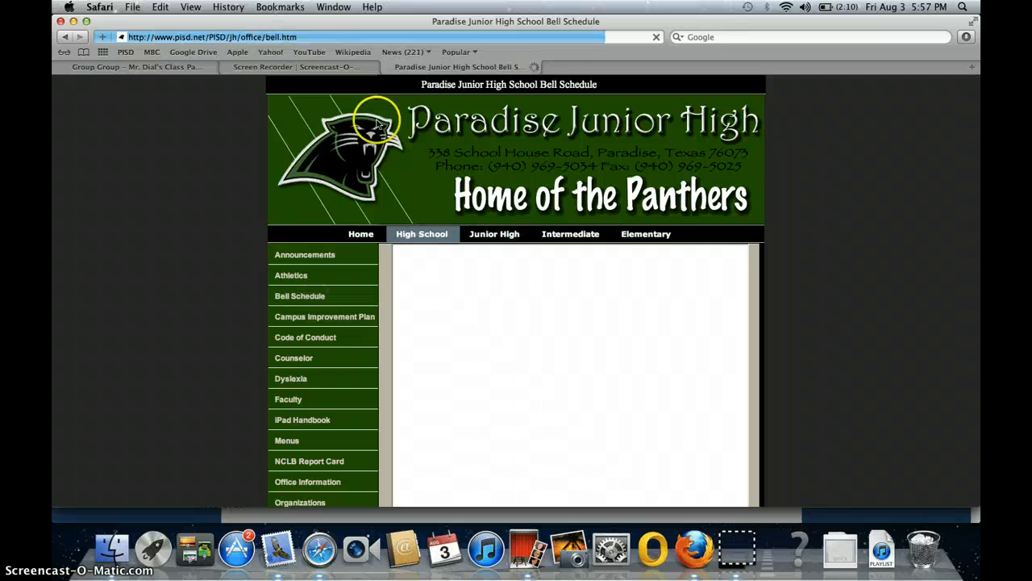
left_click_drag(298, 37, 125, 37)
key("super+c")
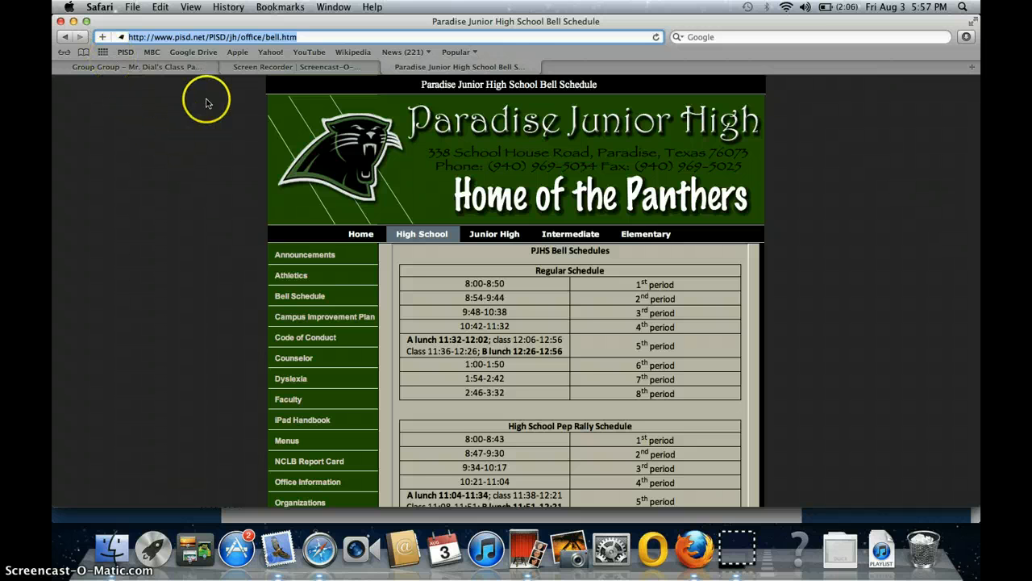
left_click(172, 70)
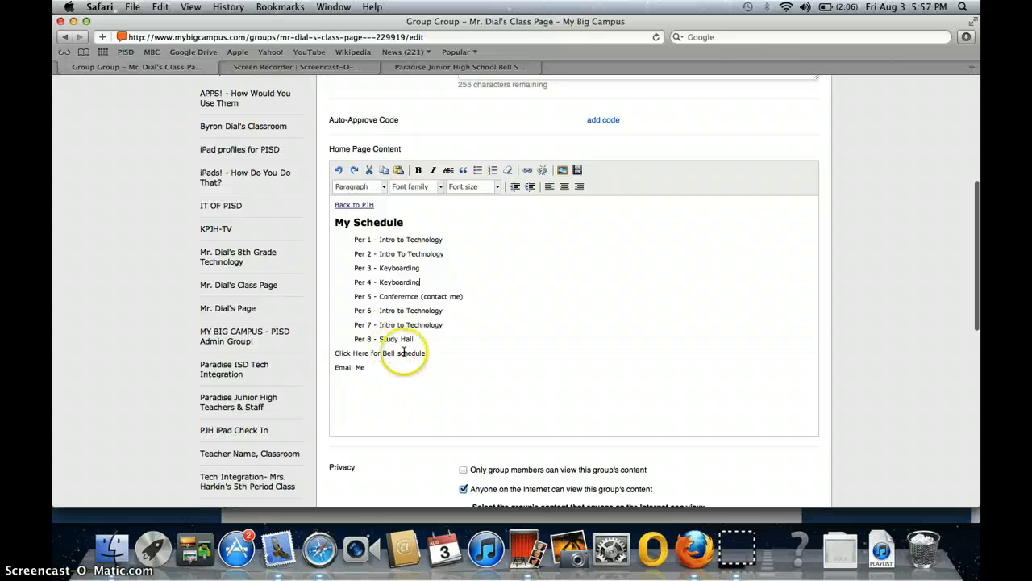
left_click_drag(427, 353, 320, 353)
left_click(346, 353)
left_click(528, 170)
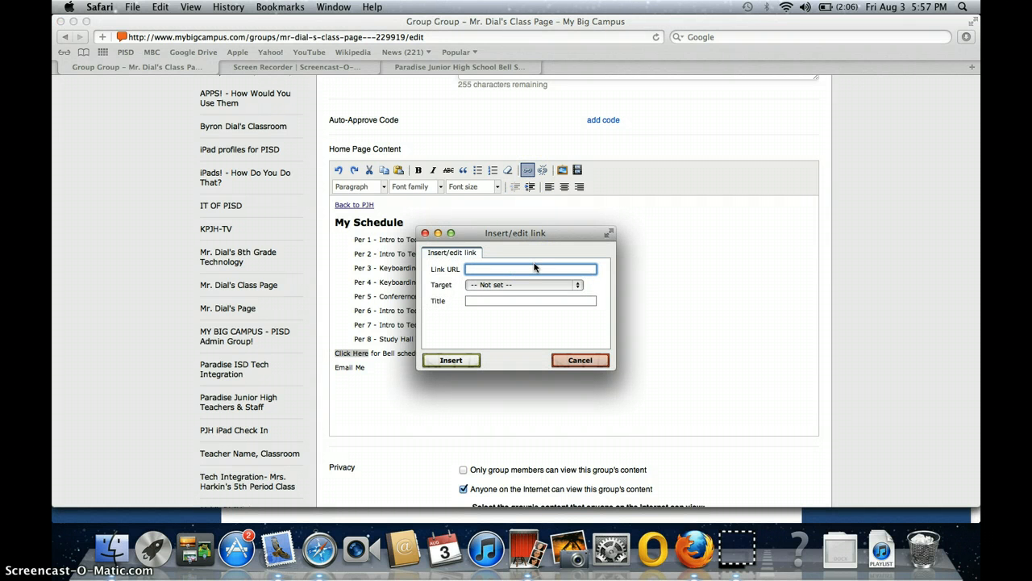
key("super+v")
left_click(529, 285)
left_click_drag(529, 287, 528, 308)
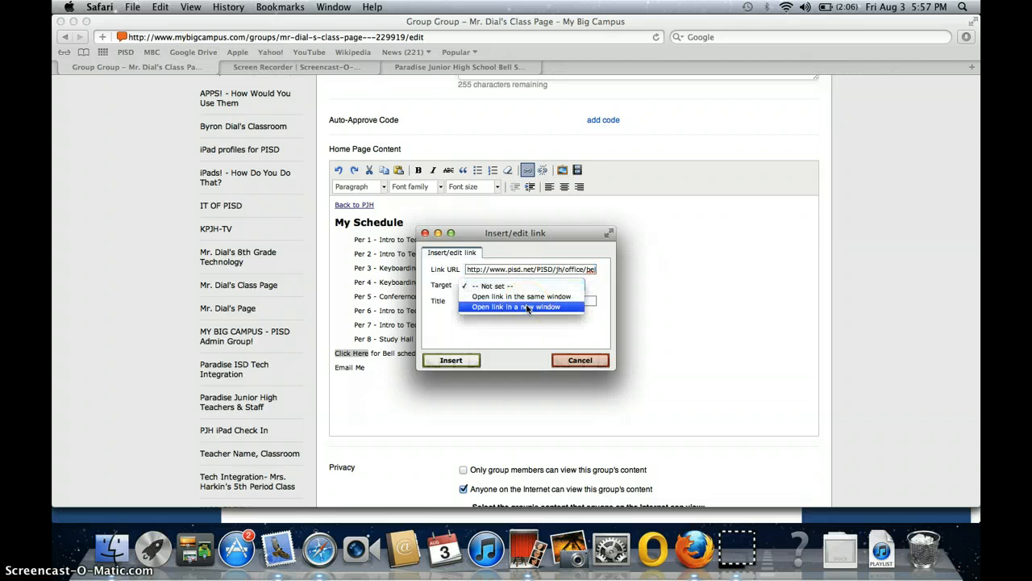
left_click_drag(528, 308, 528, 308)
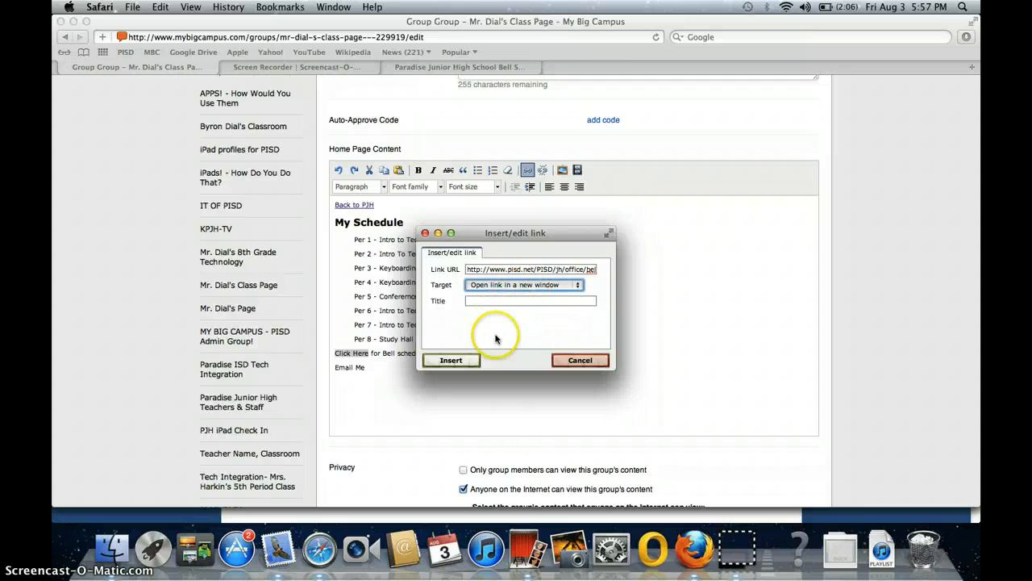
left_click(464, 360)
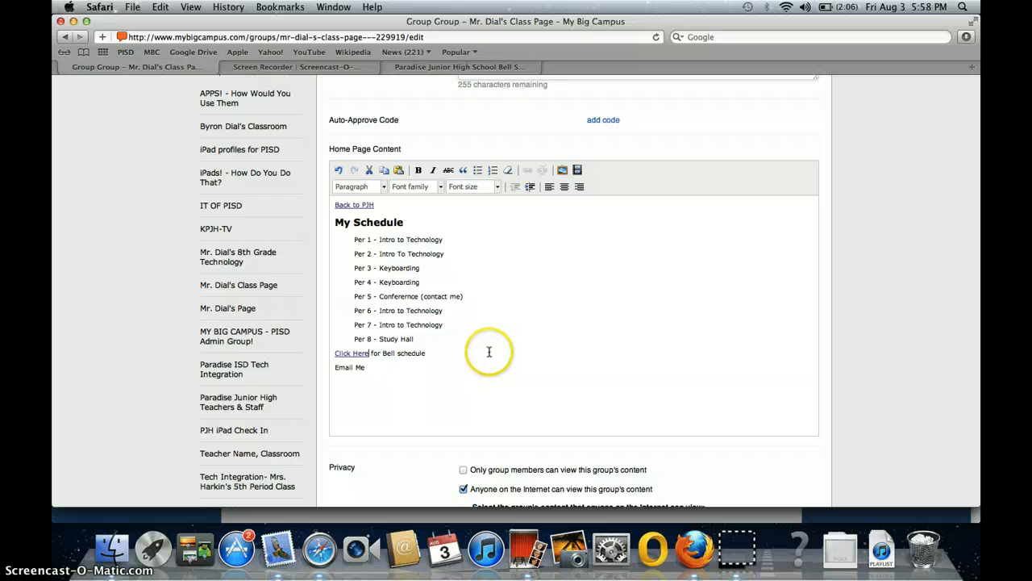
Make contact me on the Per 5 Conference line a mailto link to the teacher's e-mail address.
left_click(366, 369)
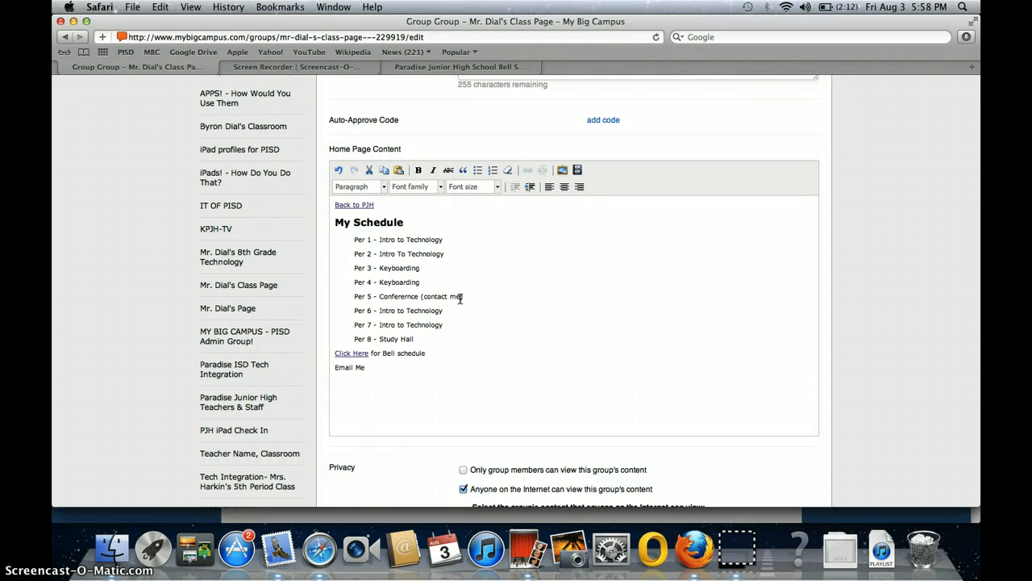
left_click_drag(459, 298, 431, 297)
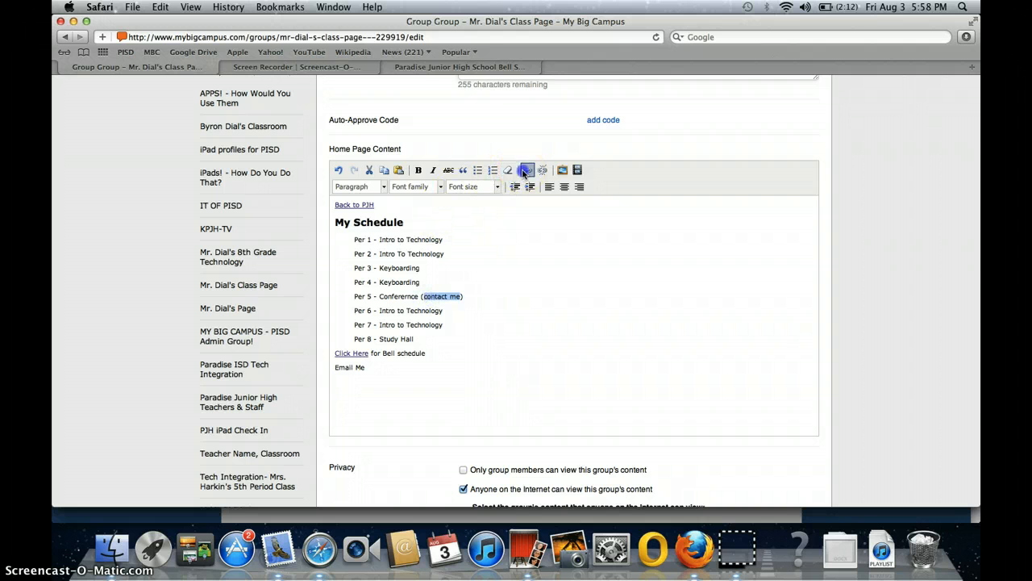
left_click(526, 170)
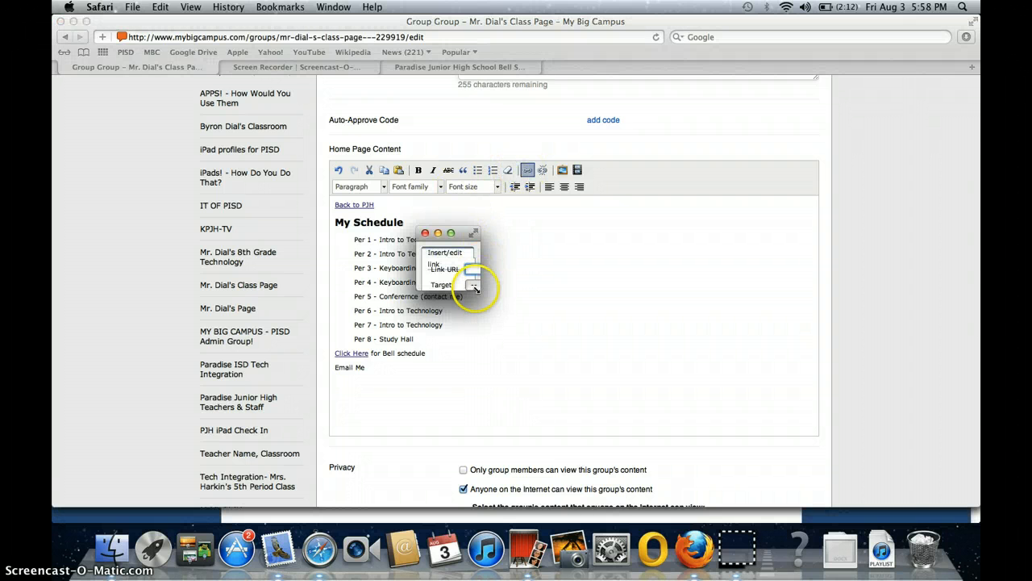
left_click_drag(475, 288, 724, 399)
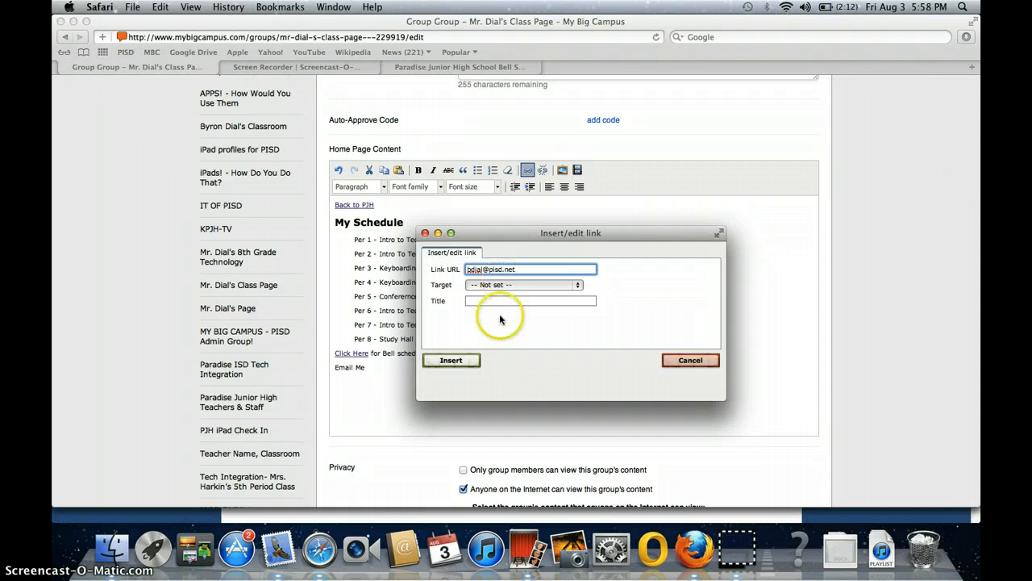
left_click(464, 362)
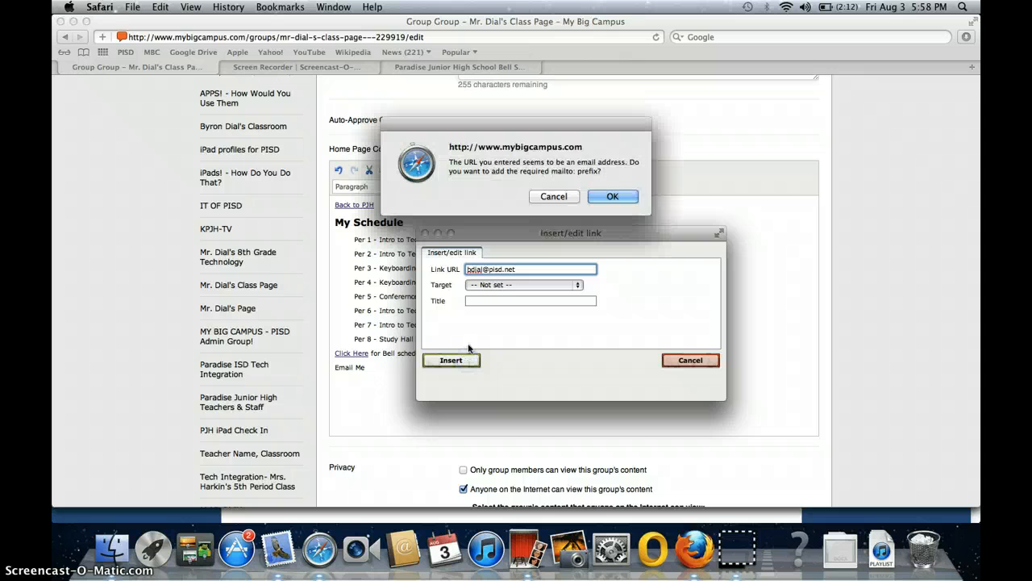
left_click(611, 197)
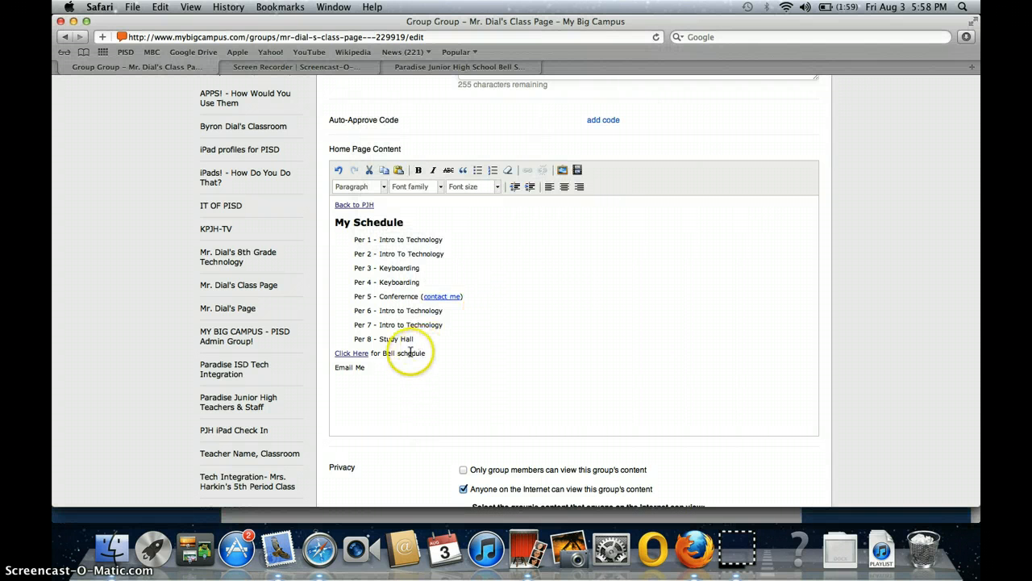
Make Email Me a mailto link to the teacher's e-mail address.
left_click(362, 367)
left_click_drag(346, 366, 322, 363)
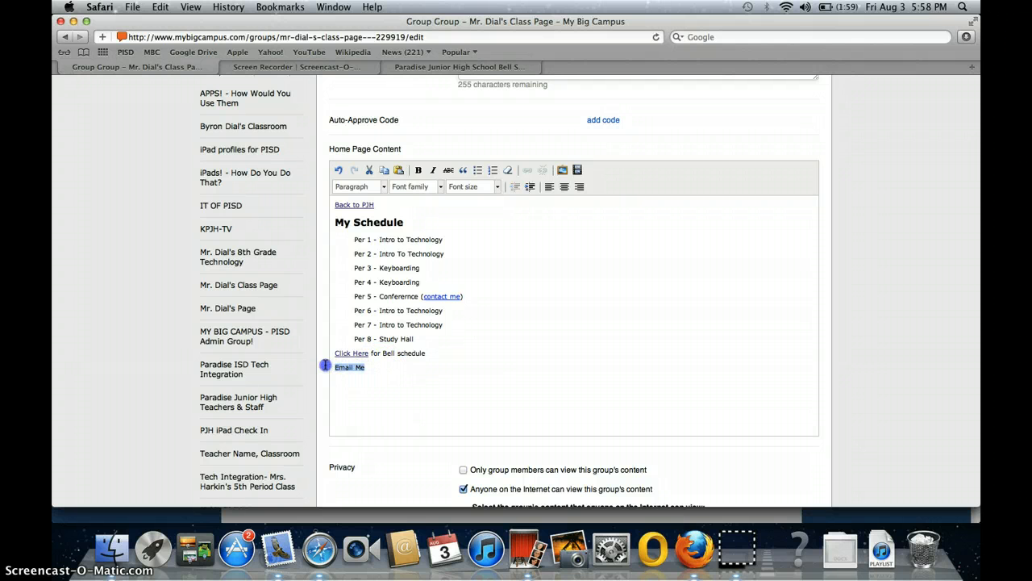
left_click(530, 172)
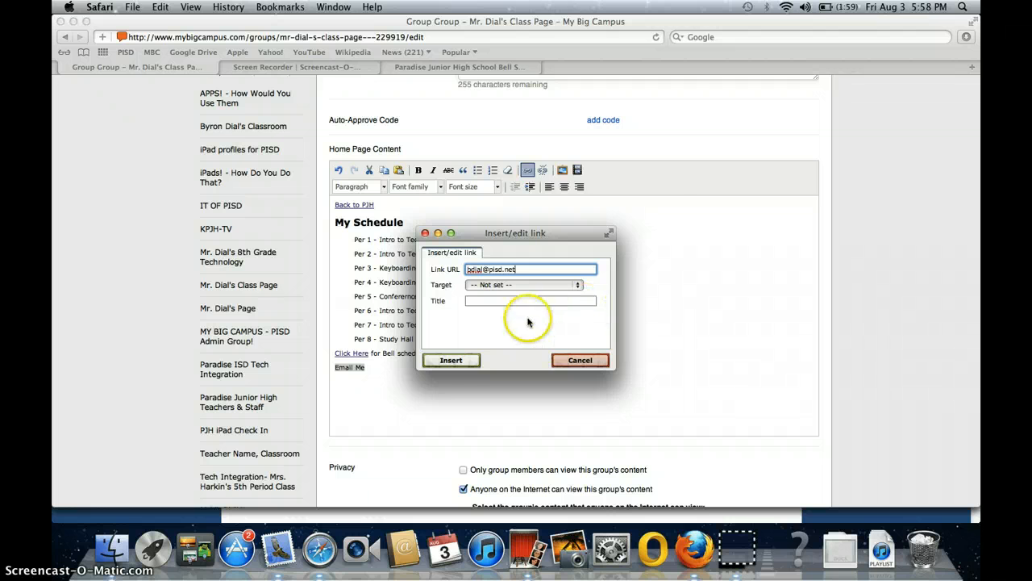
left_click(447, 361)
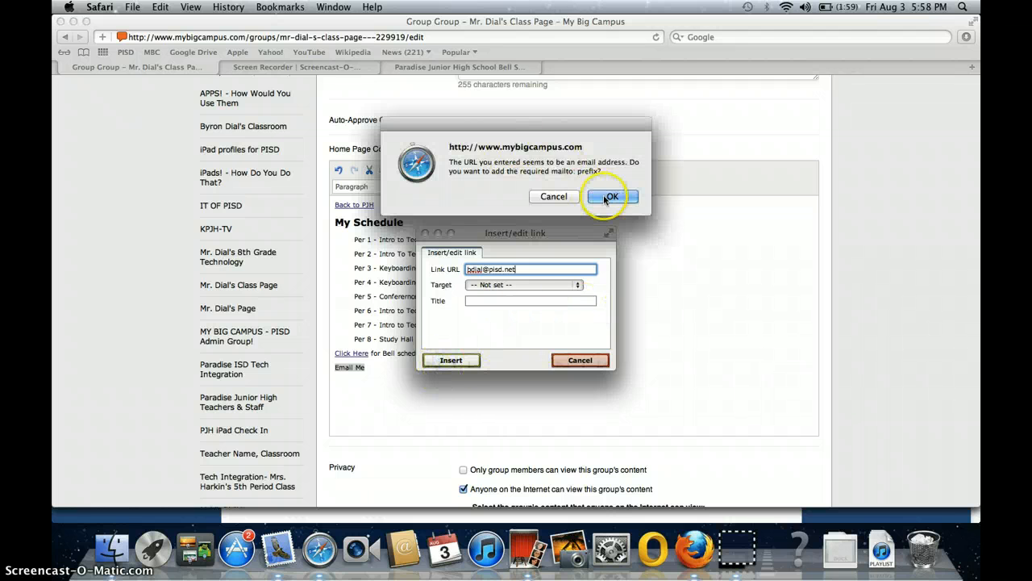
left_click(609, 195)
left_click(407, 375)
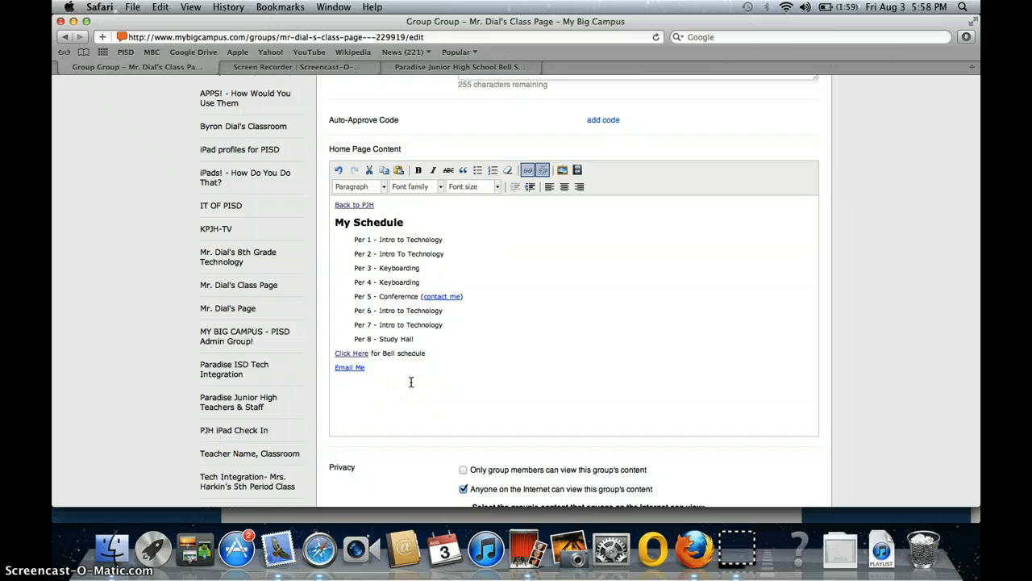
Save the edited group settings with the new home page content and links.
scroll(410, 382, "down", 15)
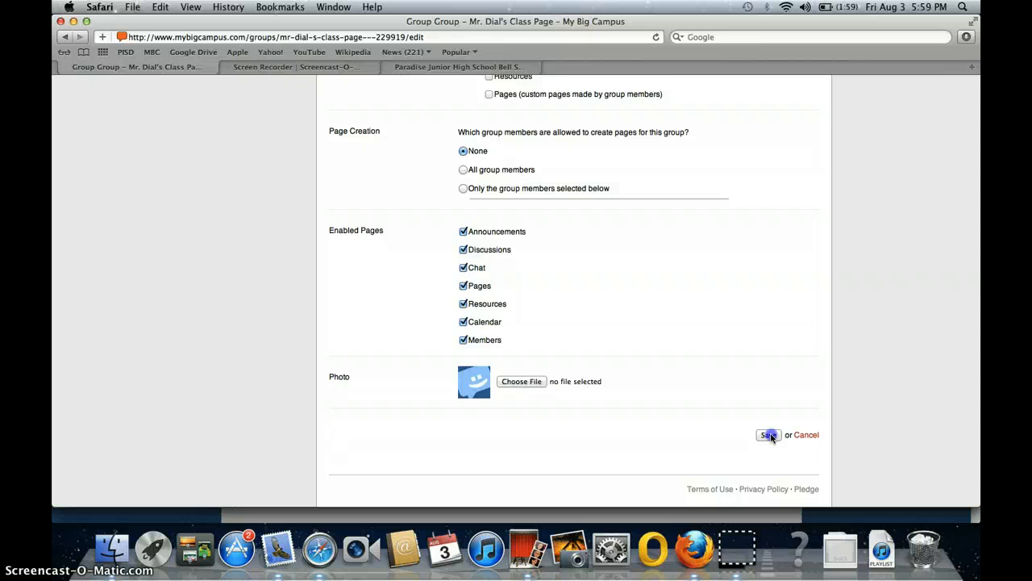
left_click(769, 435)
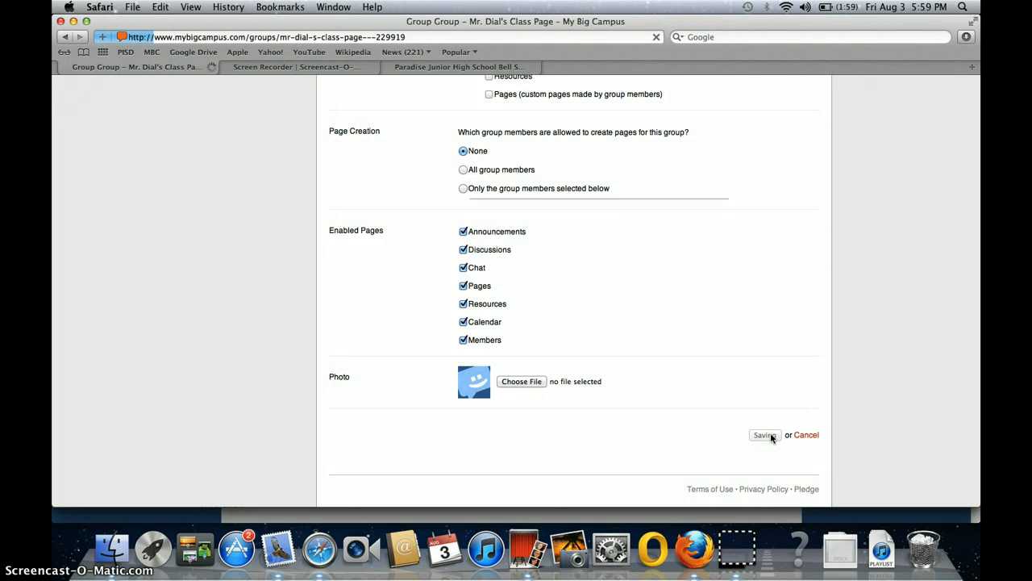